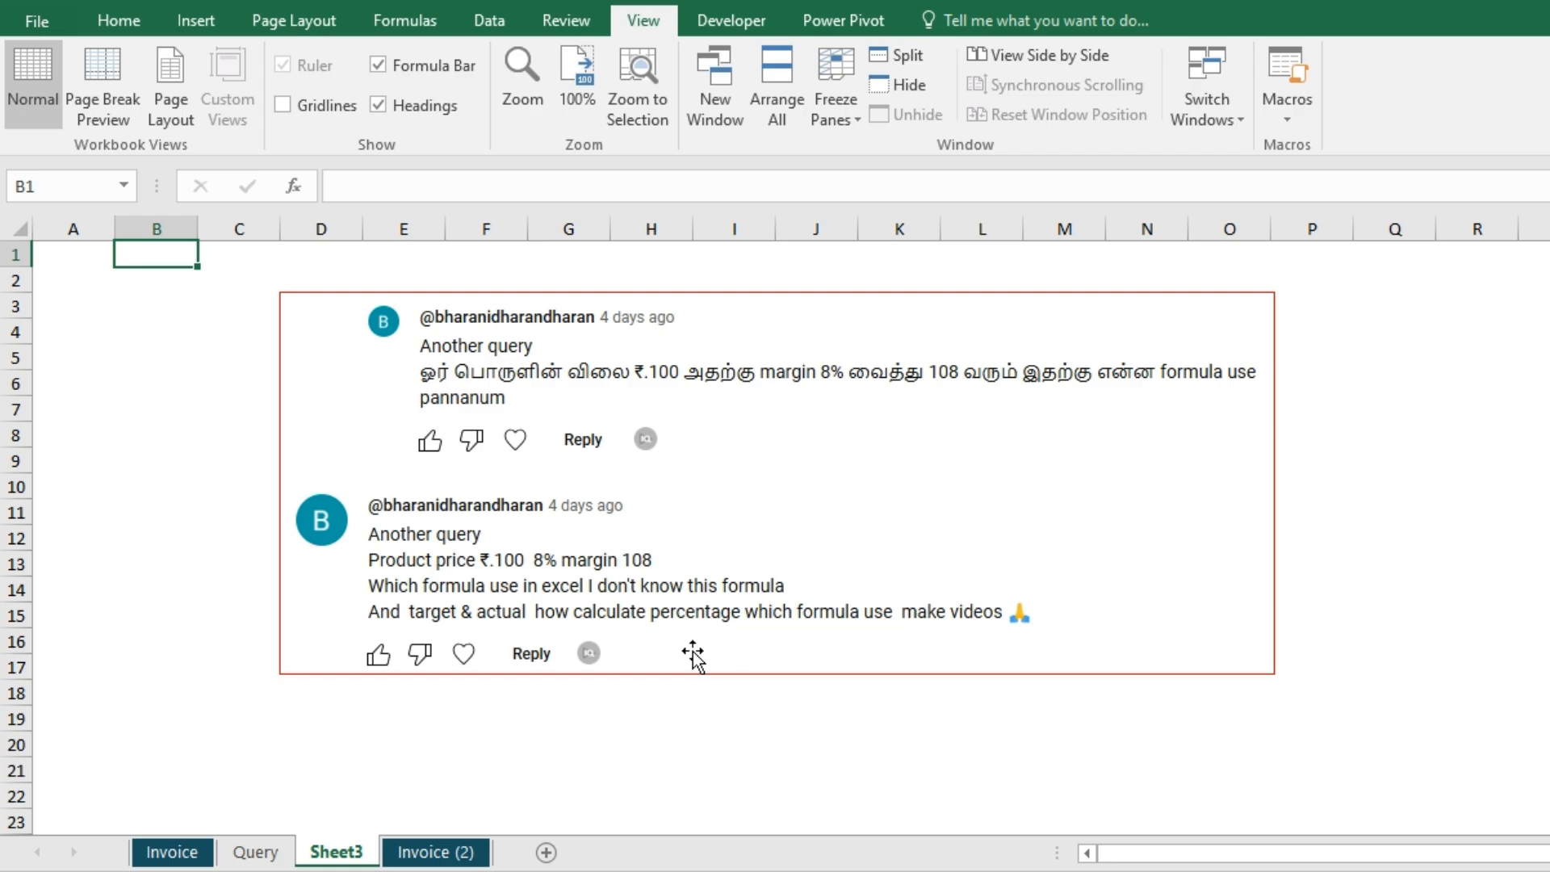
# On the Invoice (2) sheet, enter the product prices 100, 120, 140 and 200 in D15:D18
pyautogui.click(442, 858)
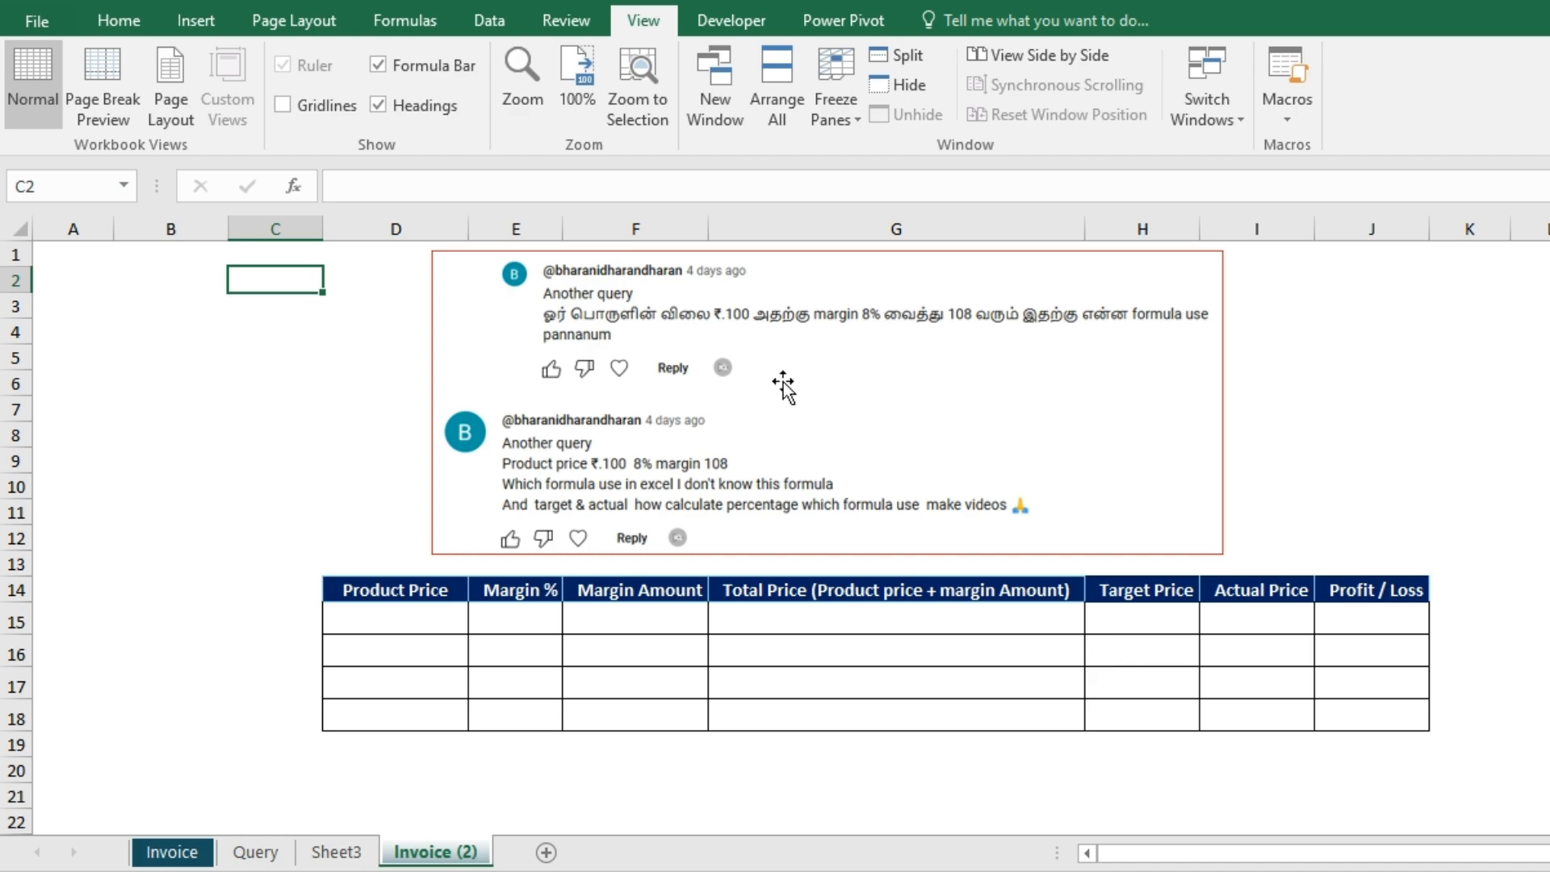
pyautogui.click(408, 619)
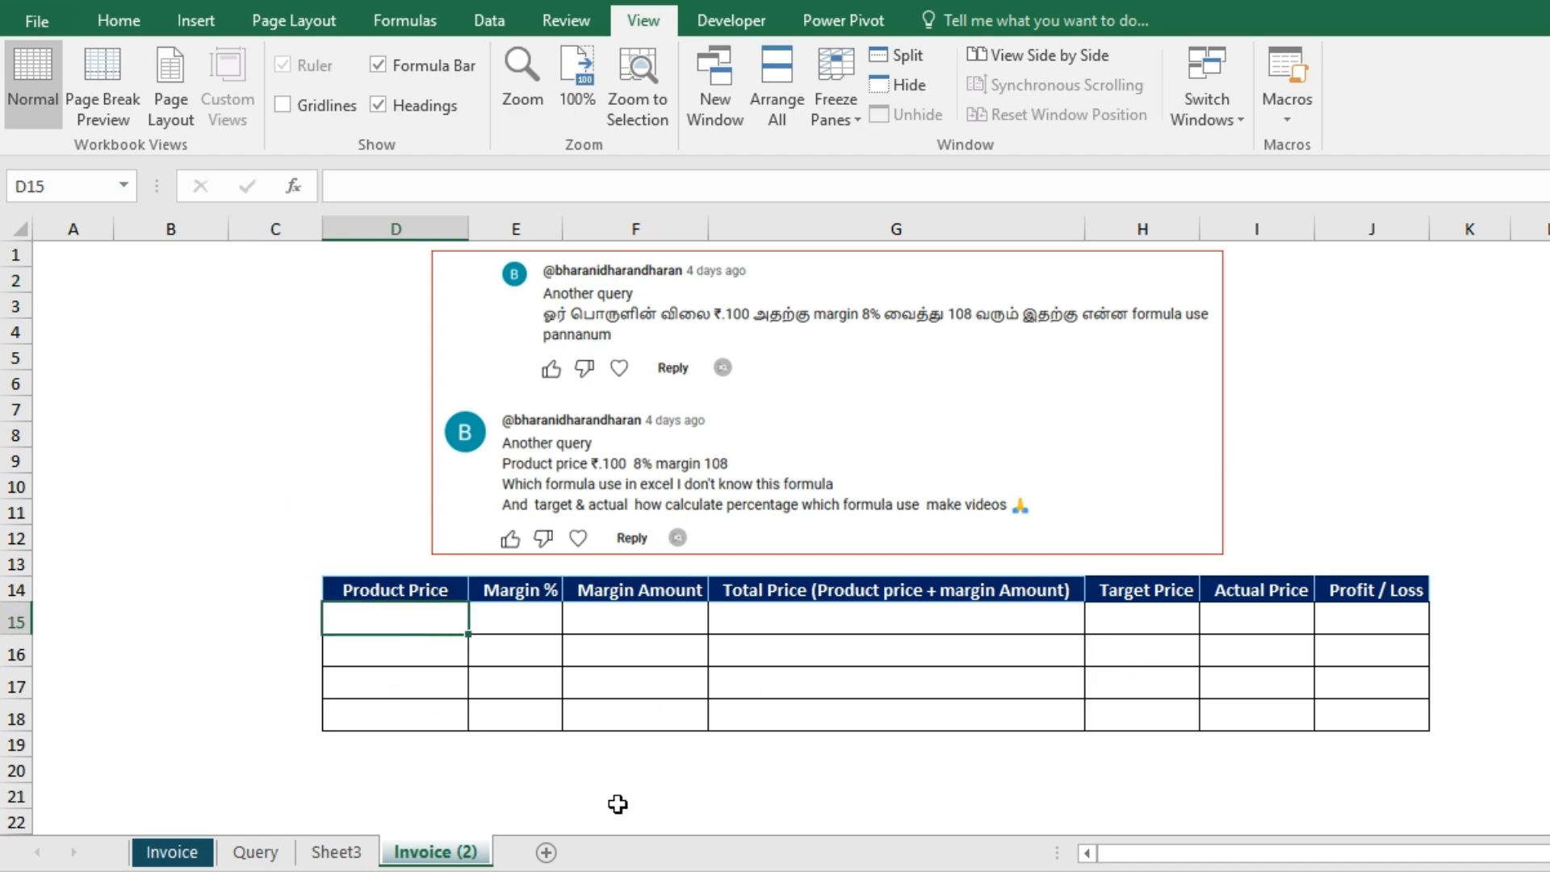
pyautogui.write('100')
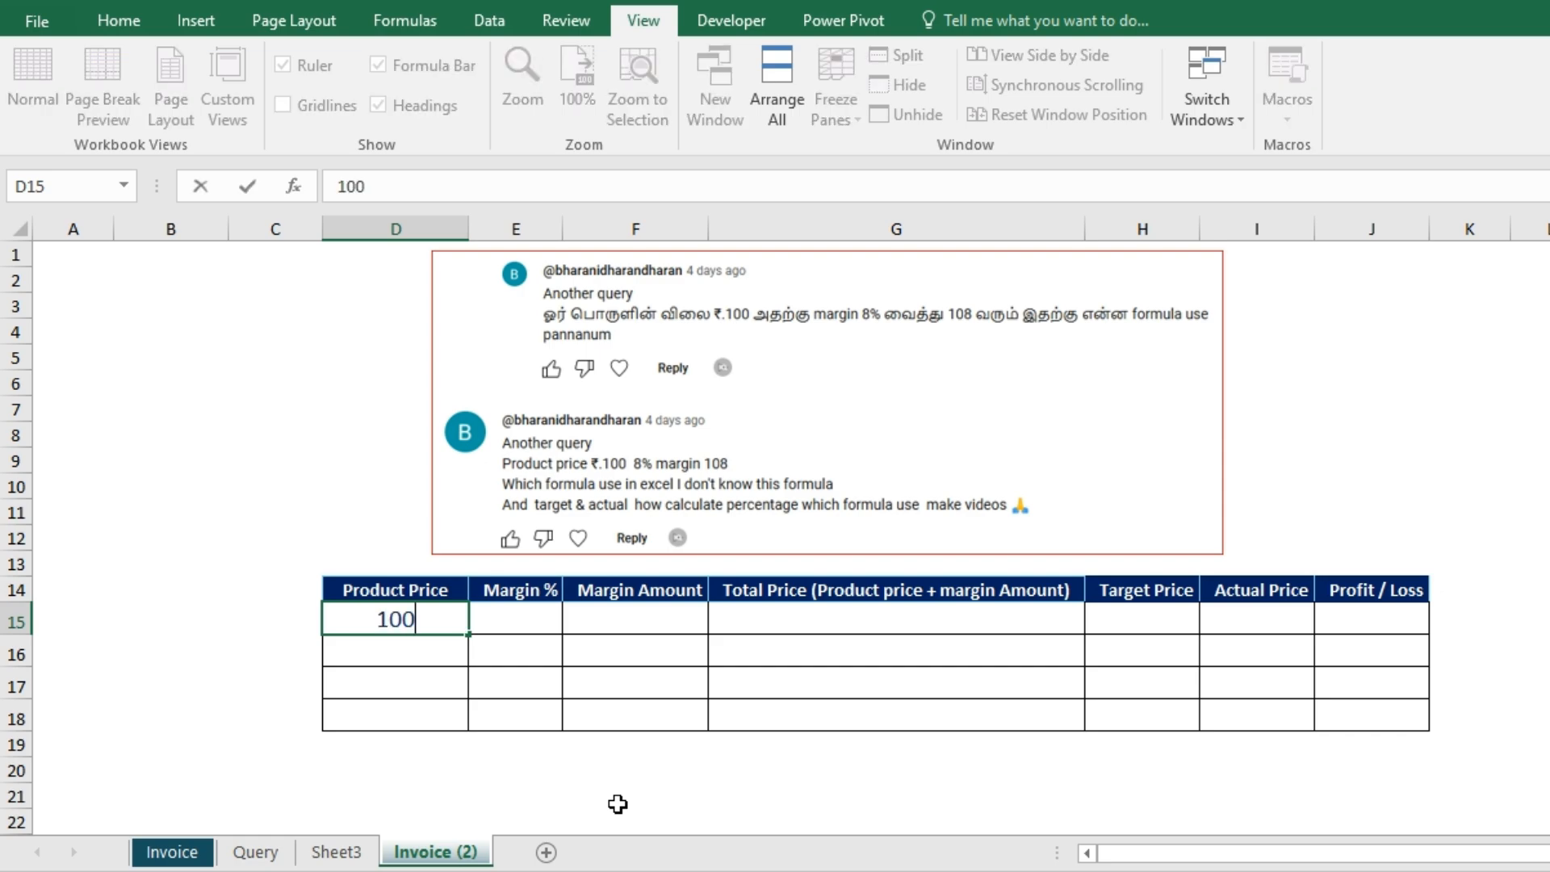
pyautogui.press('Return')
pyautogui.write('120')
pyautogui.press('Return')
pyautogui.write('140')
pyautogui.press('Return')
pyautogui.write('200')
pyautogui.press('Return')
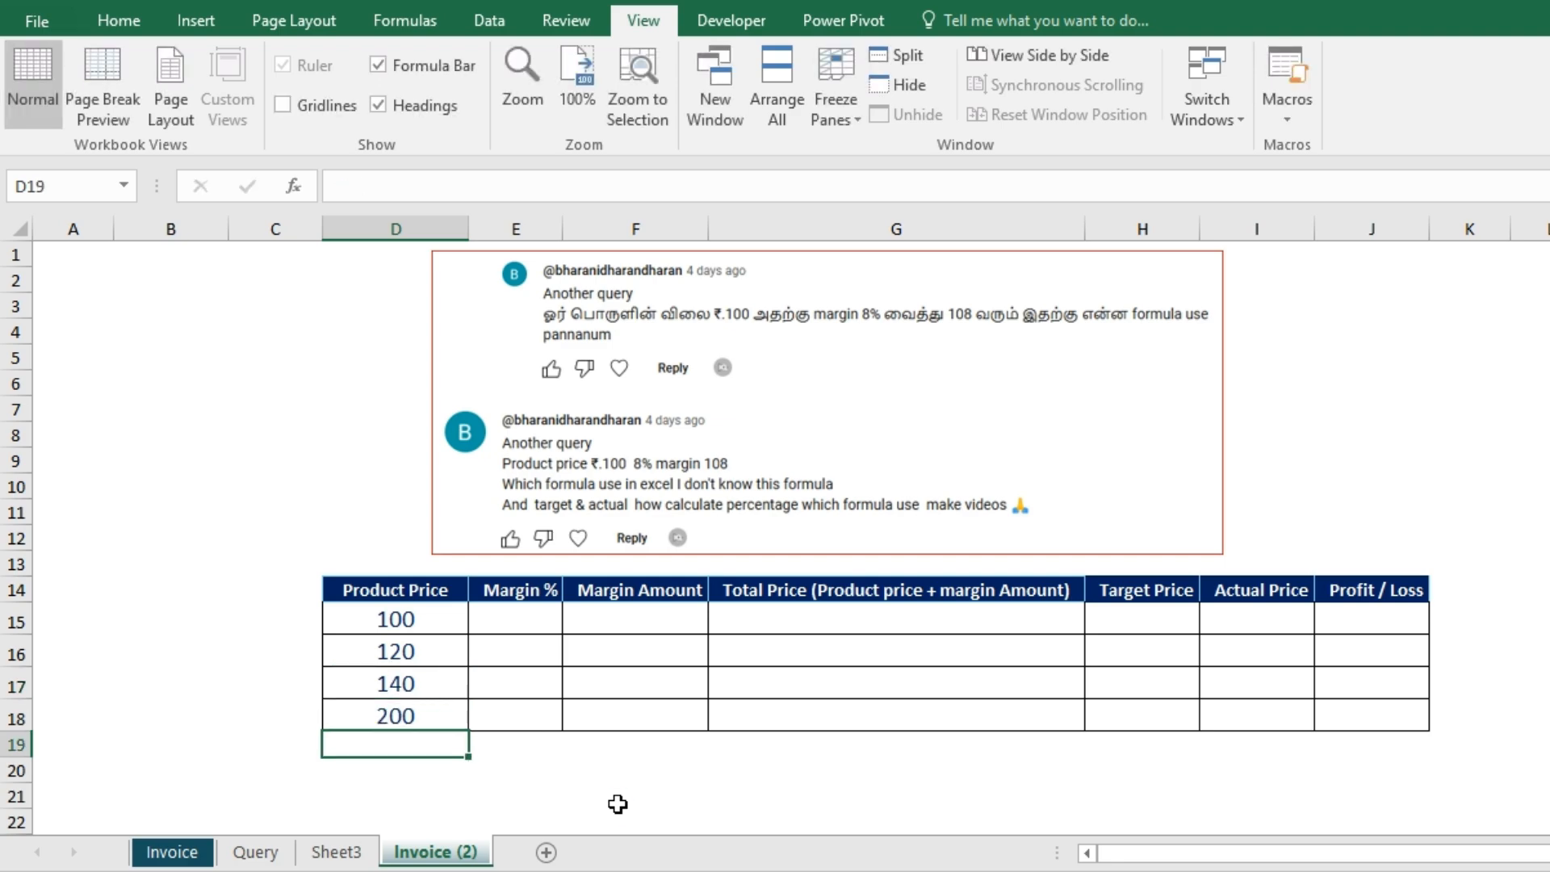
# Enter the margin percentages 8%, 9%, 12% and 14% in E15:E18
pyautogui.click(504, 622)
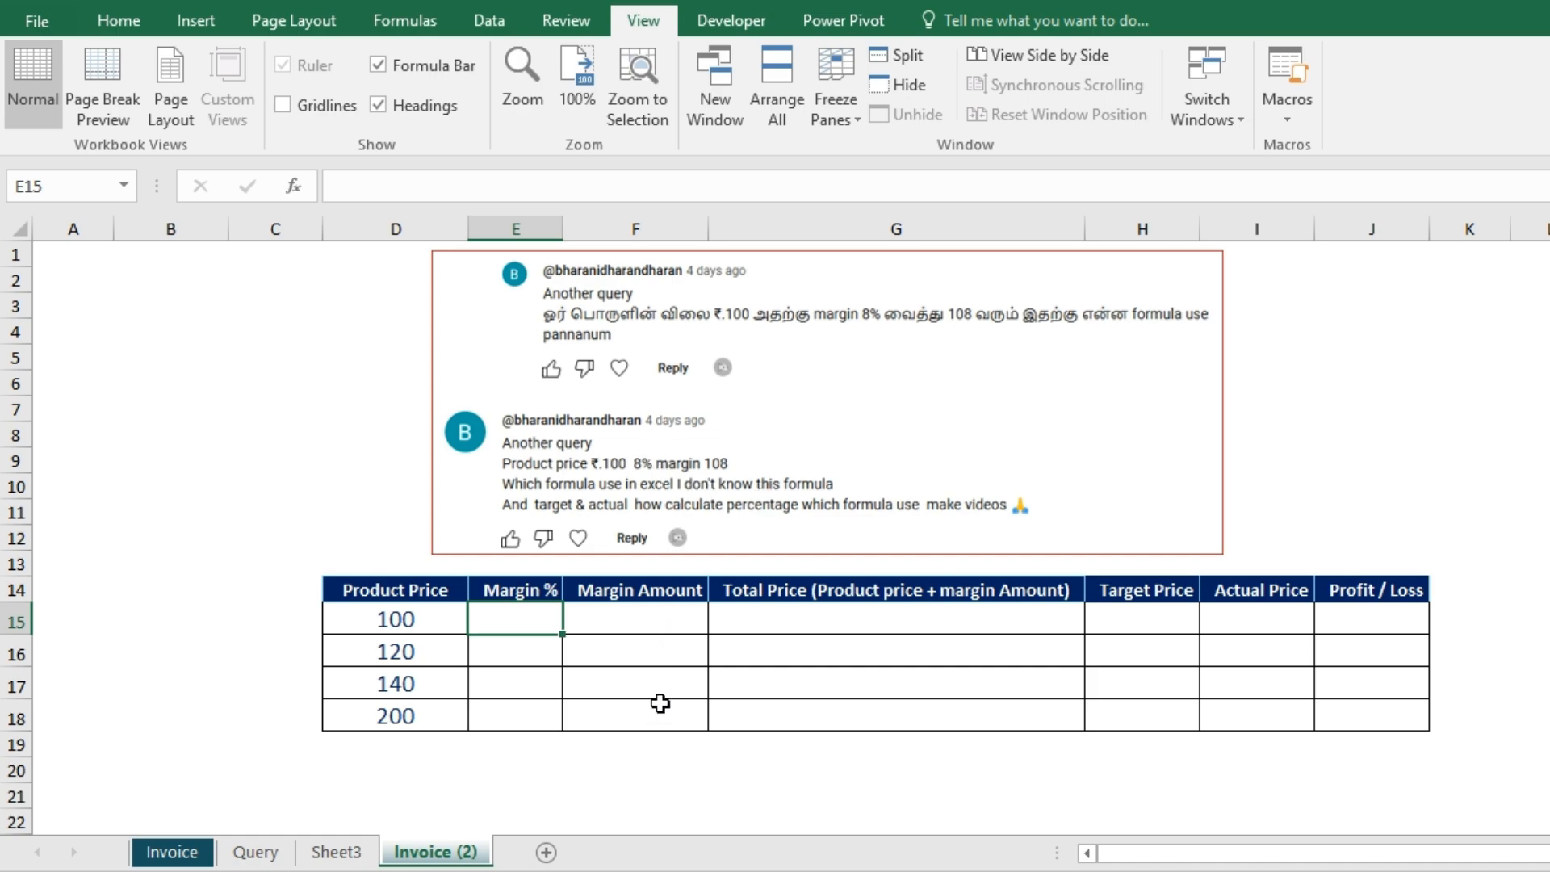
pyautogui.write('8%')
pyautogui.press('Return')
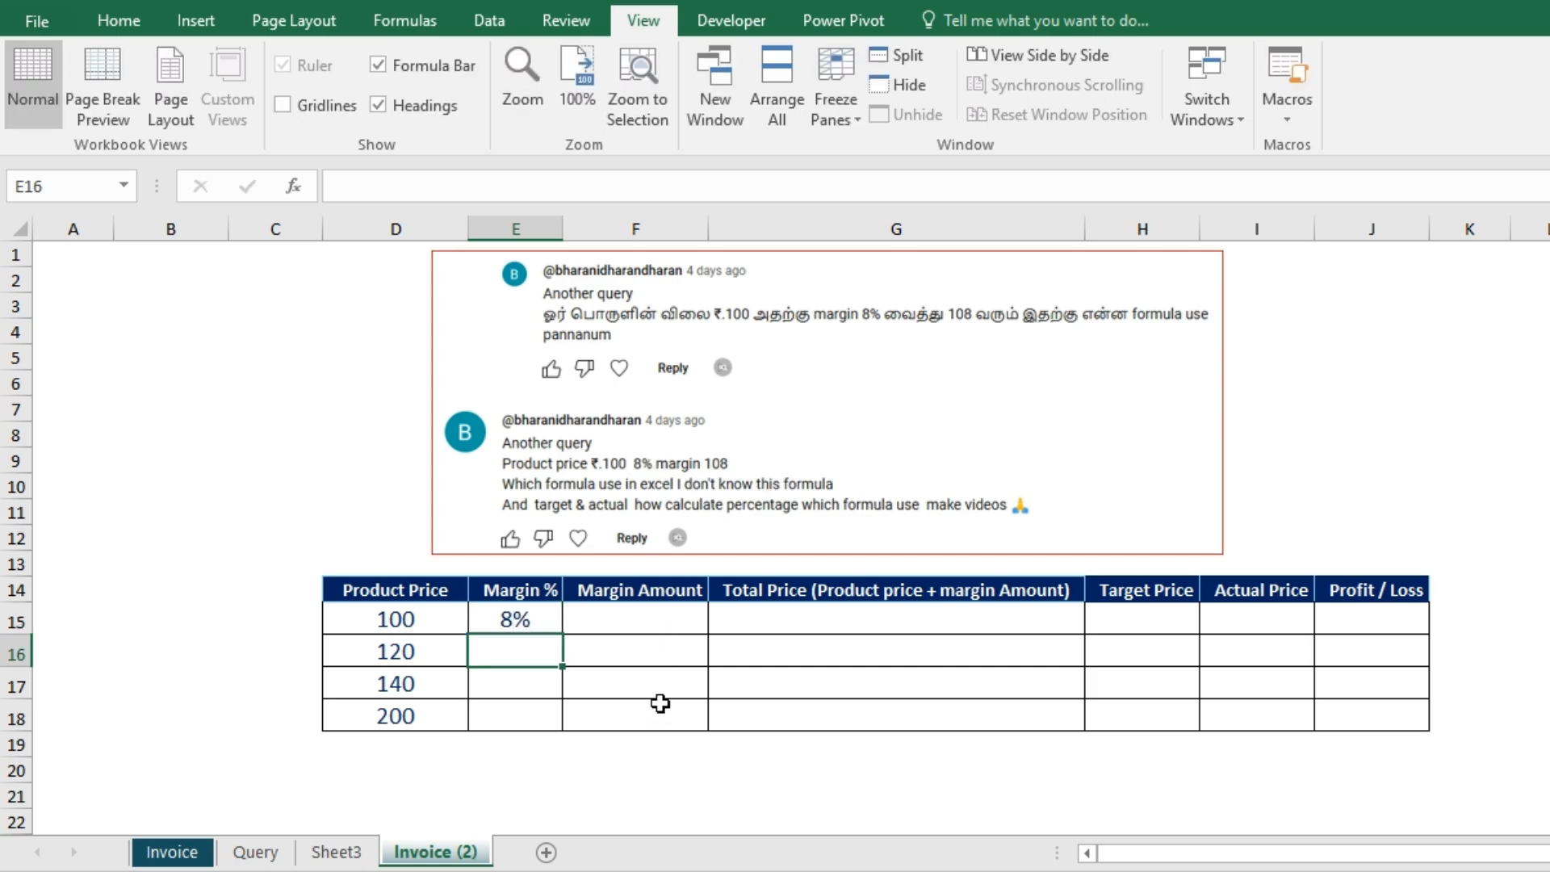
pyautogui.write('9%')
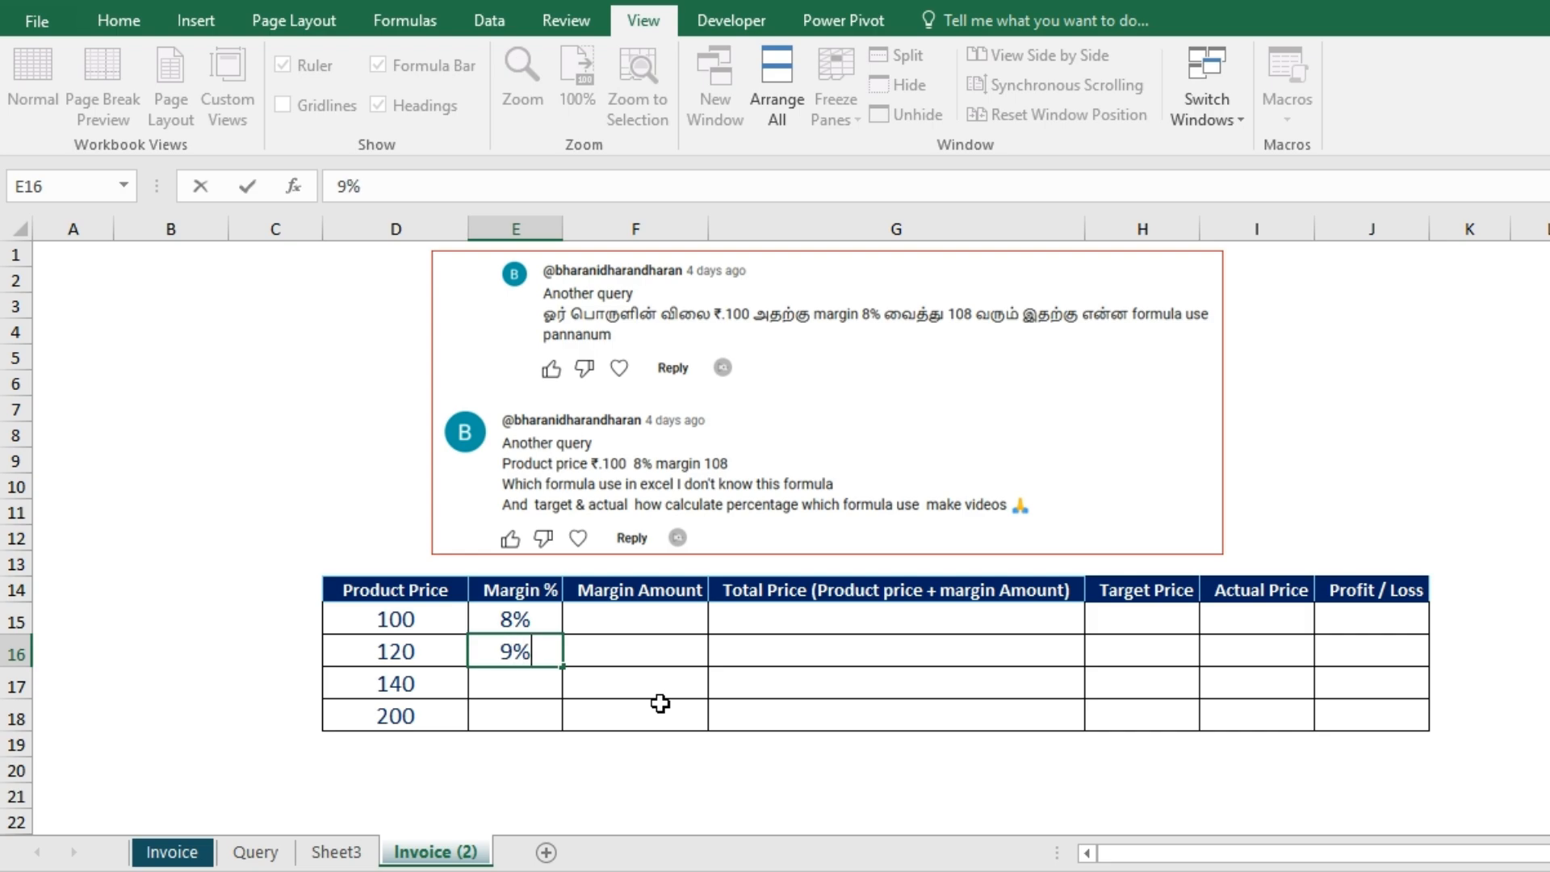
pyautogui.press('Return')
pyautogui.write('12%')
pyautogui.press('Return')
pyautogui.write('14')
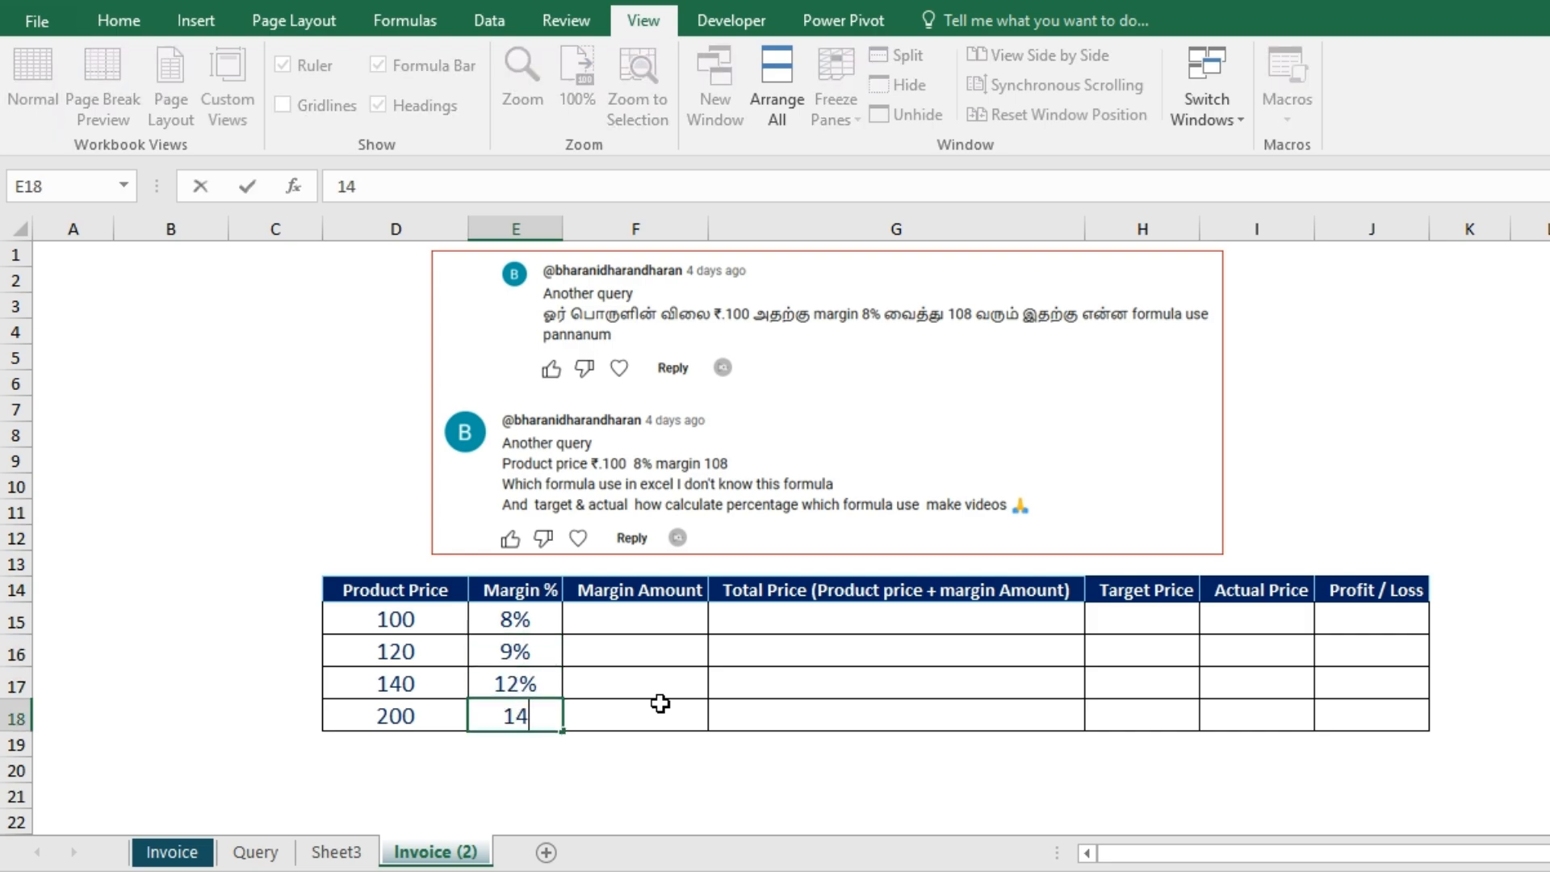
pyautogui.write('%')
pyautogui.press('Return')
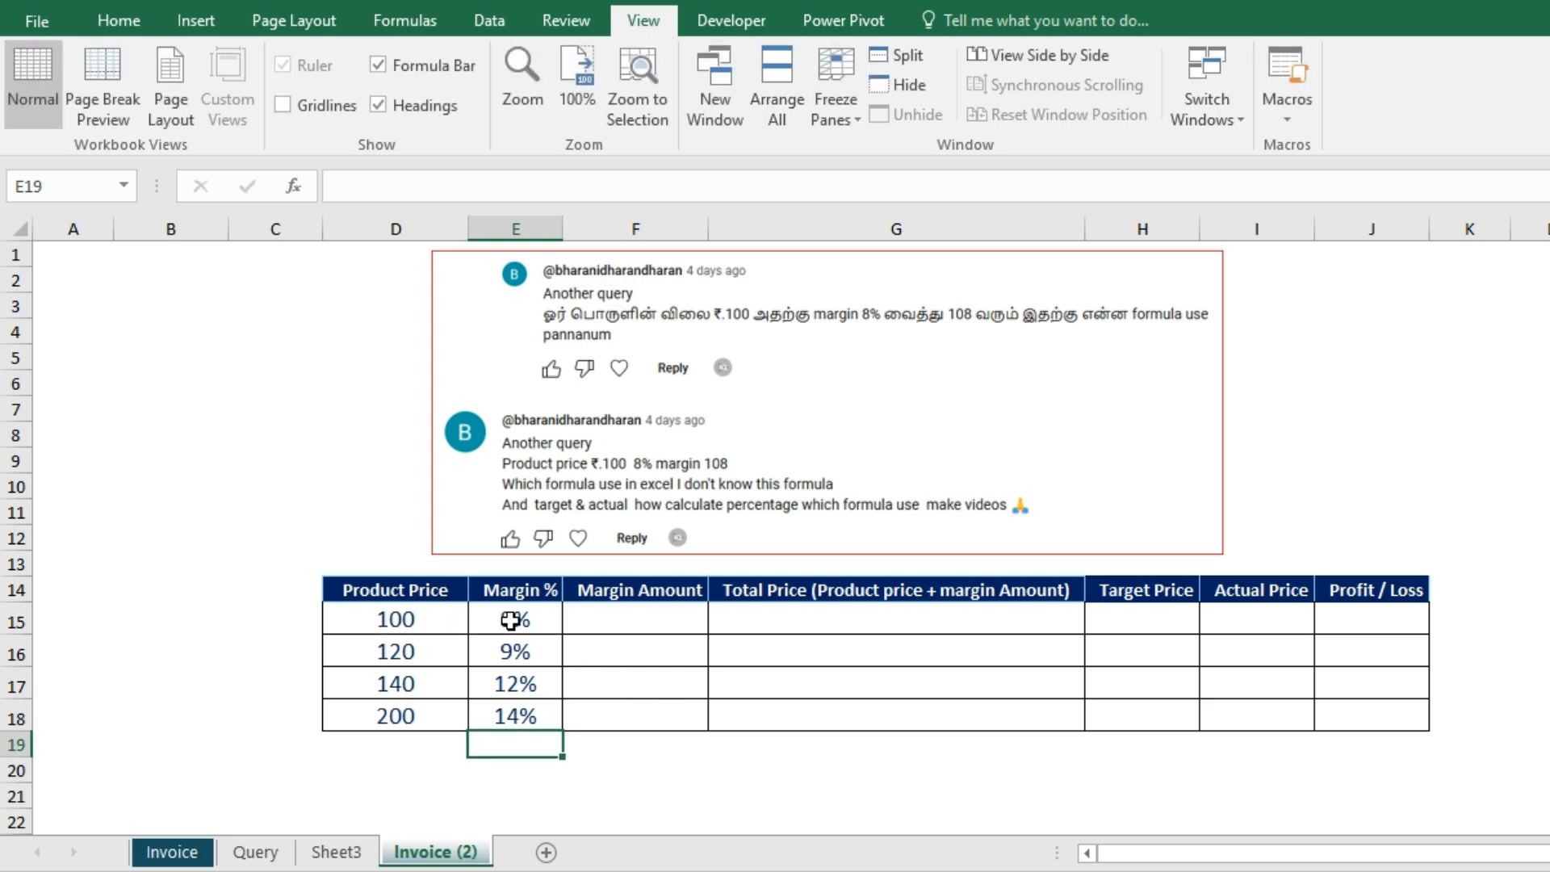
# Calculate the margin amount in F15 with =D15*E15 and fill the formula down to F18
pyautogui.click(616, 621)
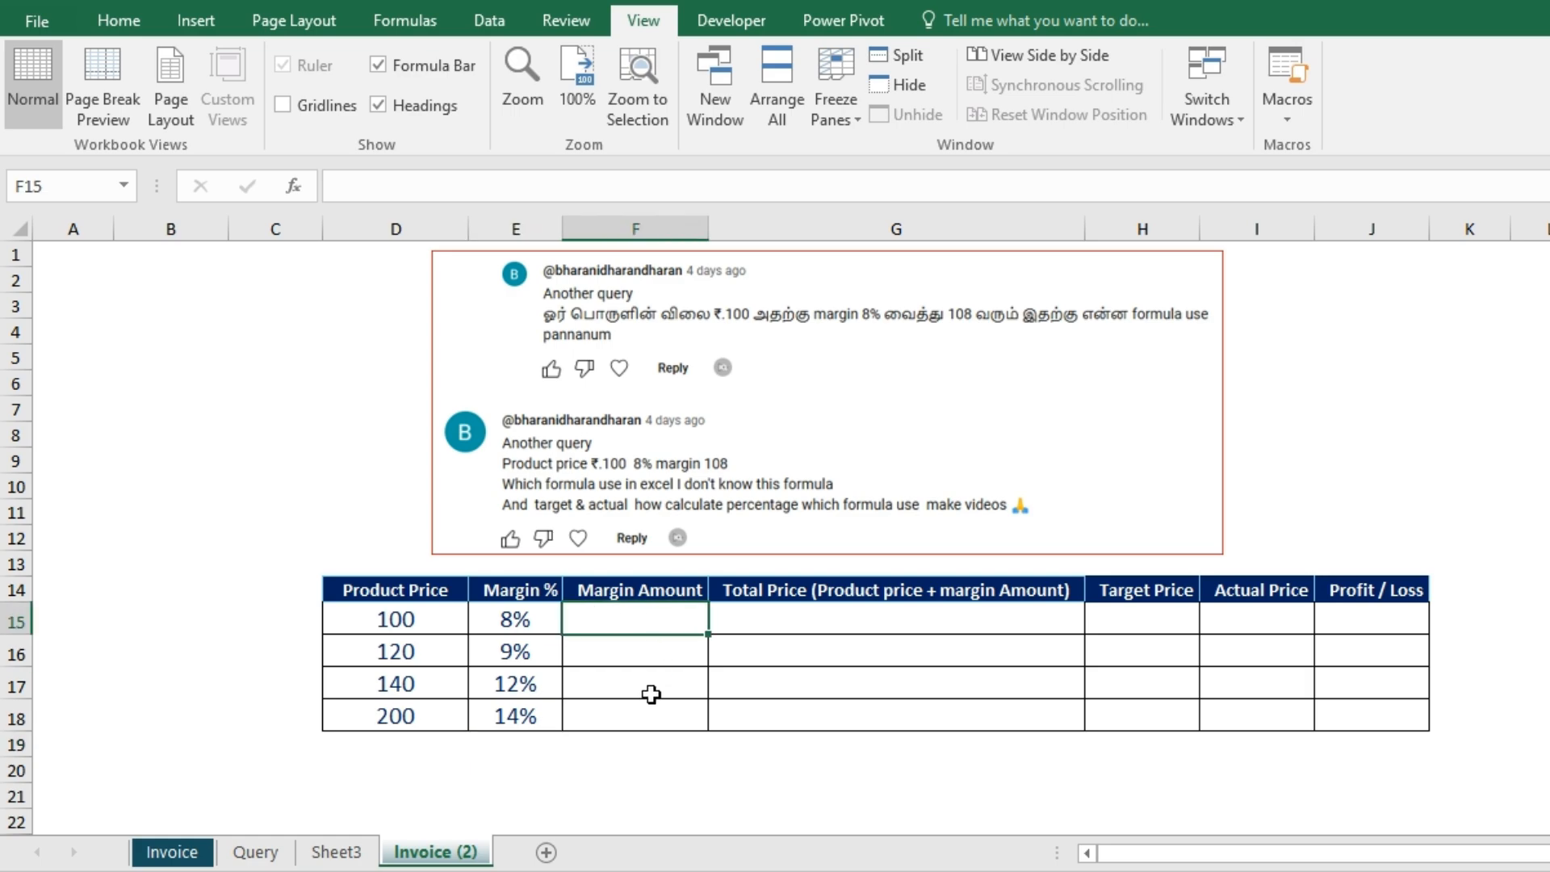
pyautogui.write('=')
pyautogui.press('Left')
pyautogui.press('Left')
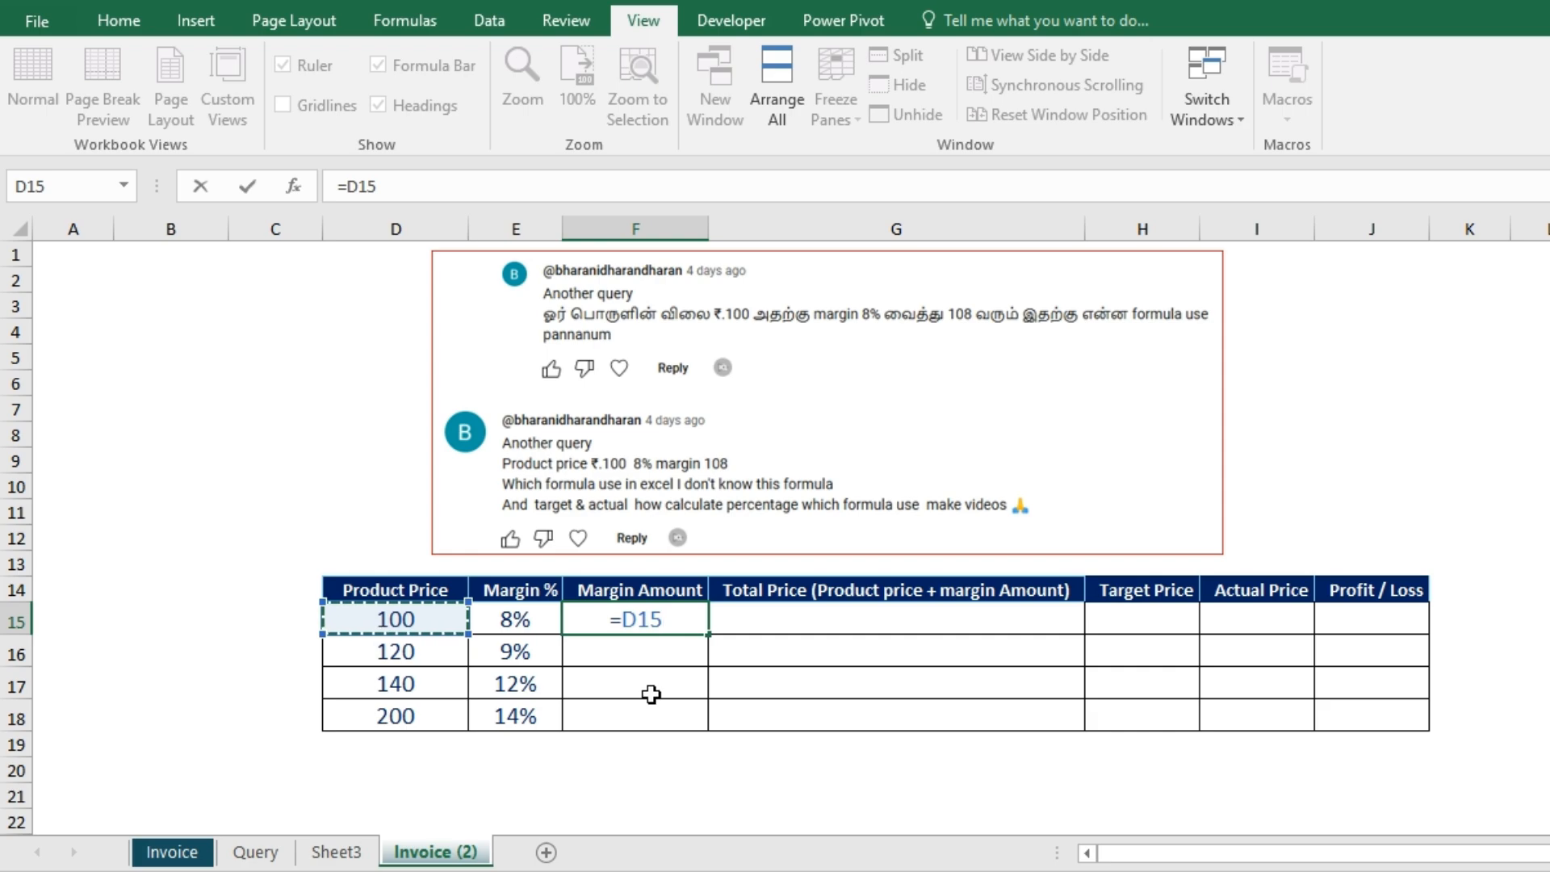
pyautogui.write('*')
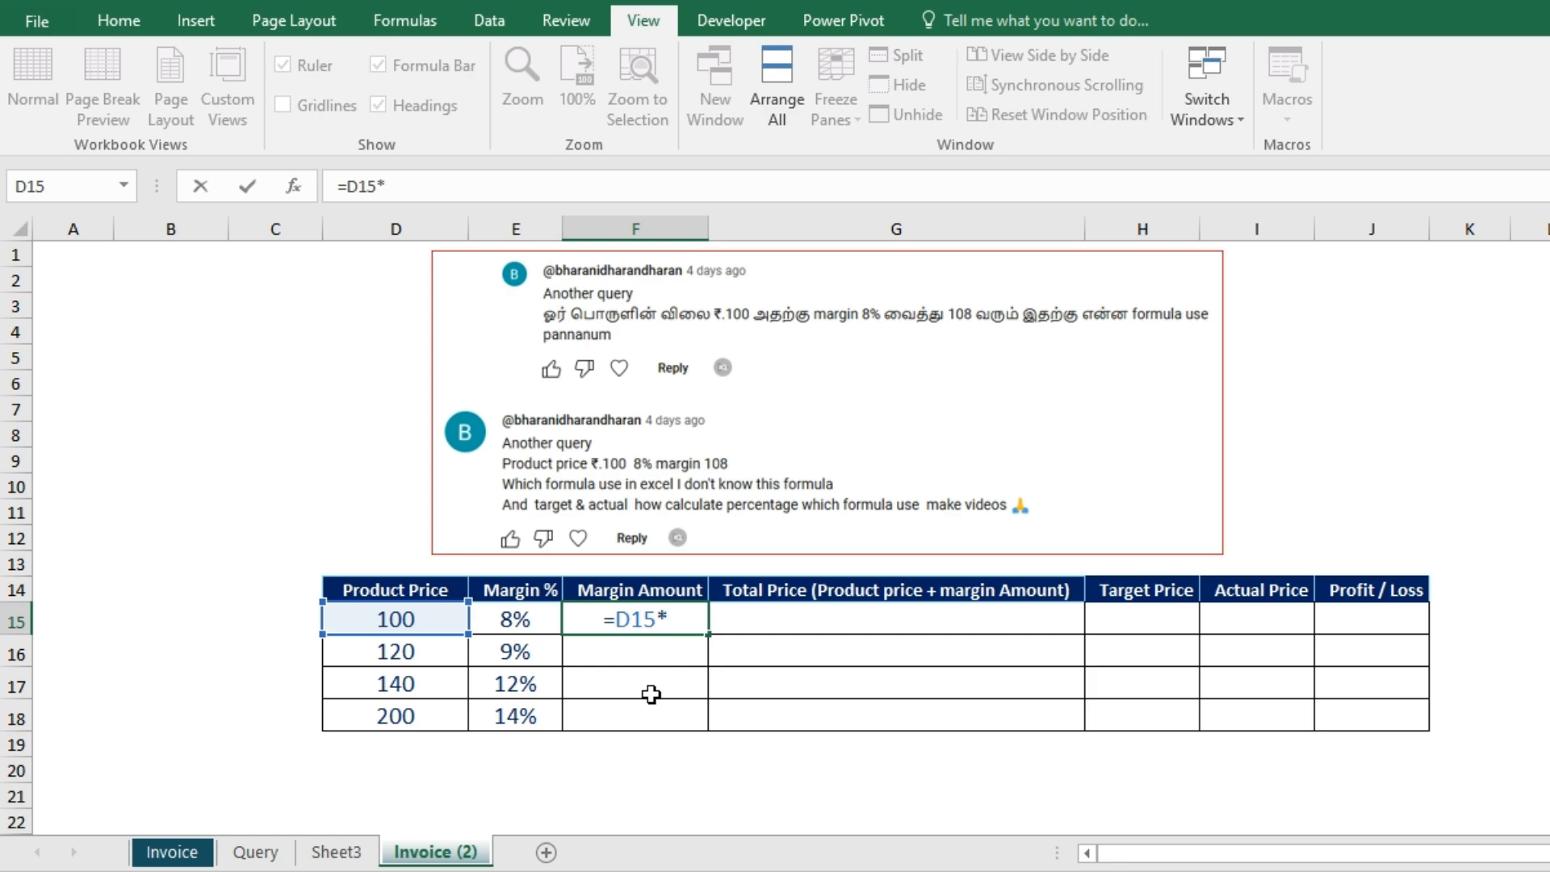
pyautogui.press('Left')
pyautogui.press('Return')
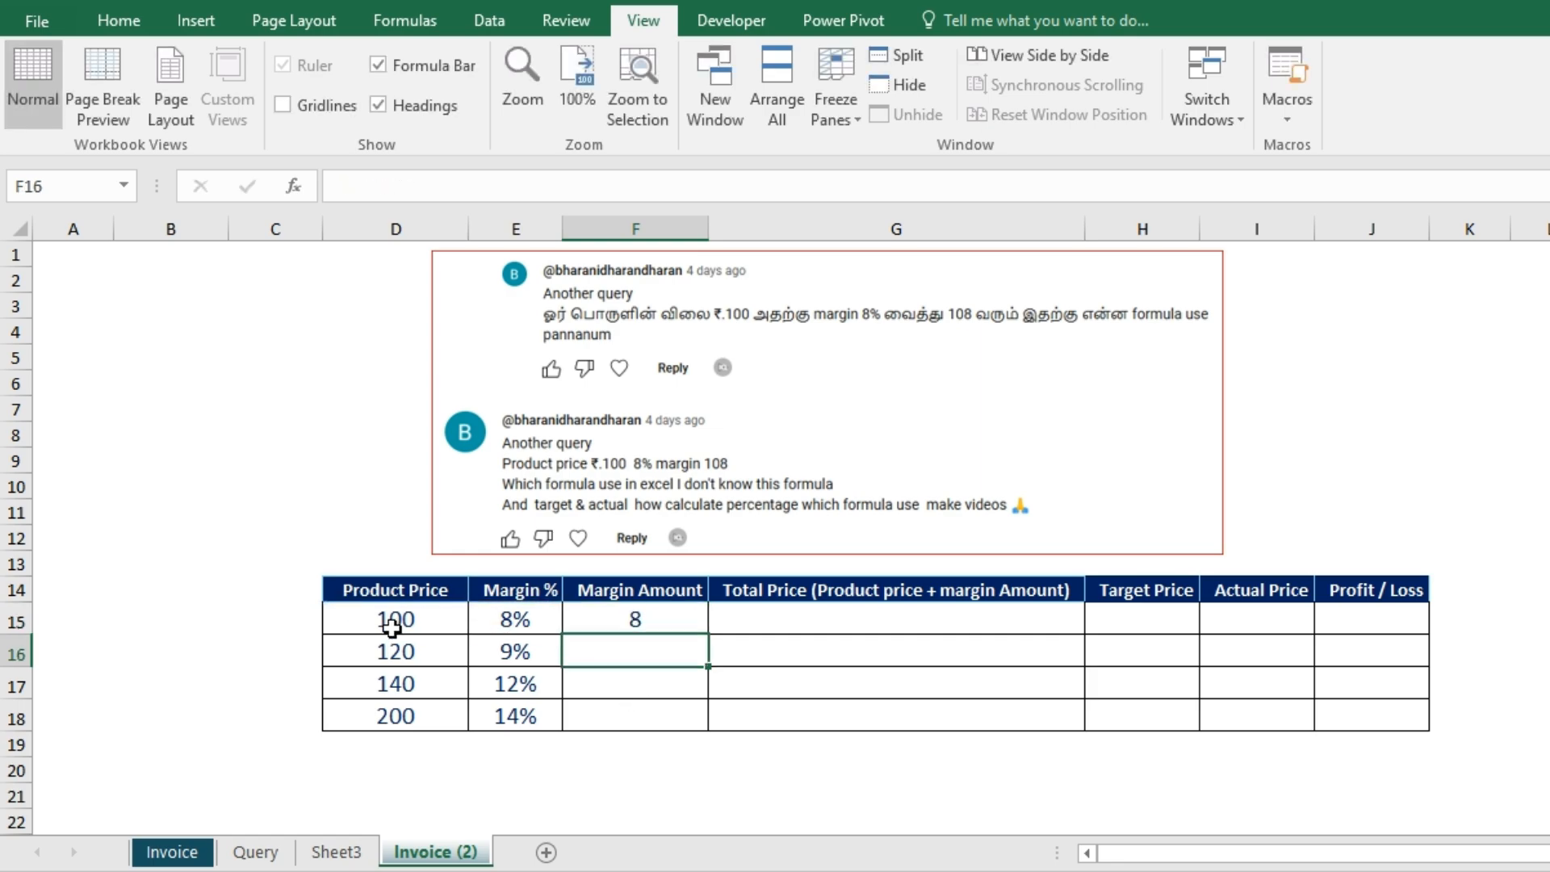
pyautogui.click(695, 619)
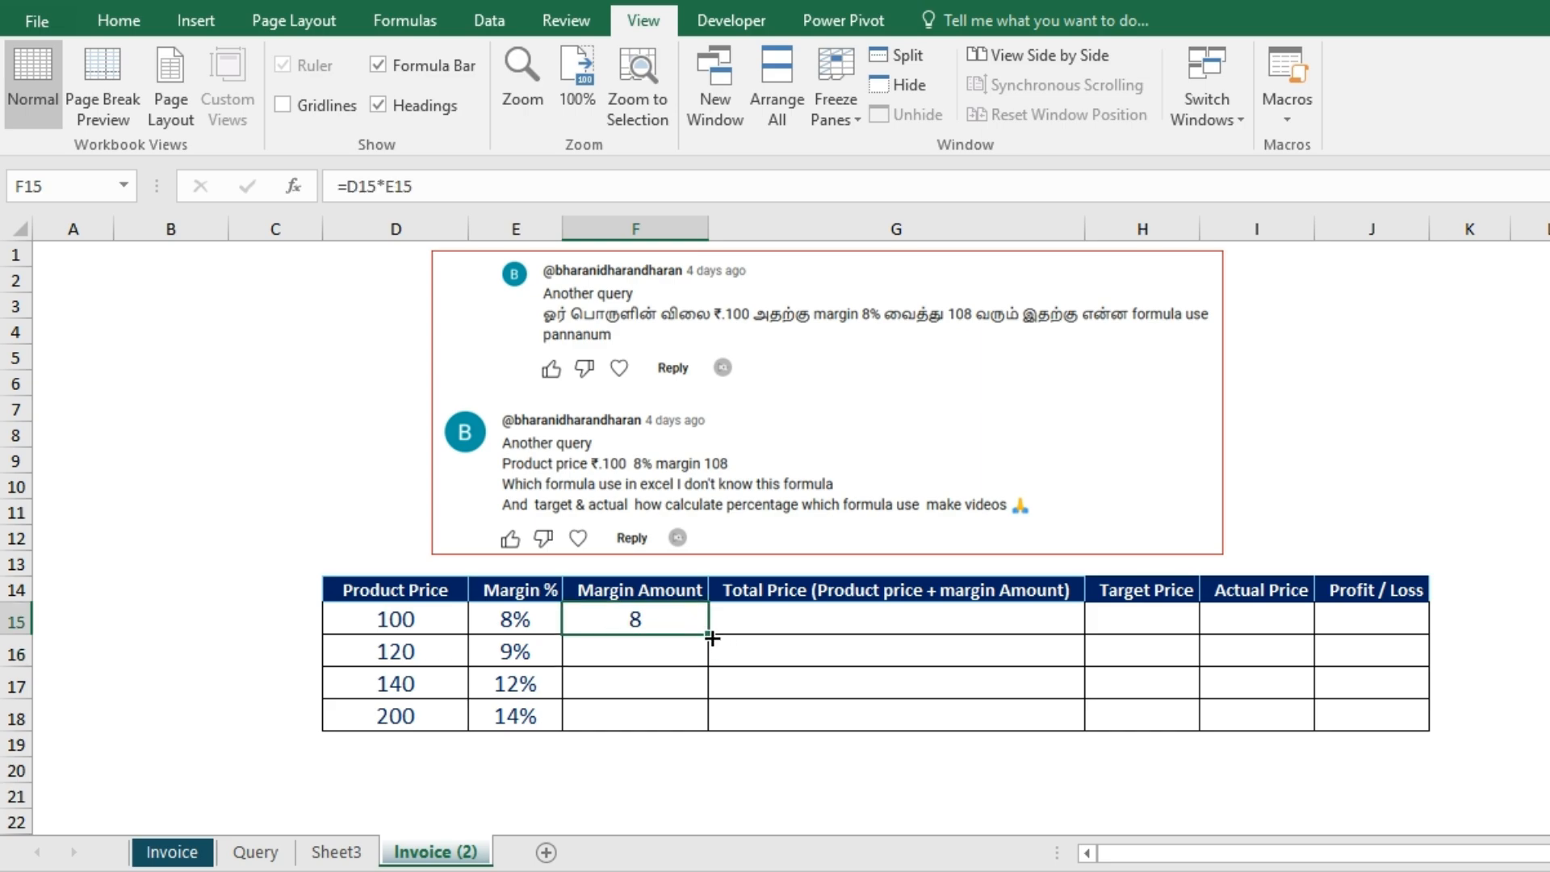
pyautogui.doubleClick(708, 637)
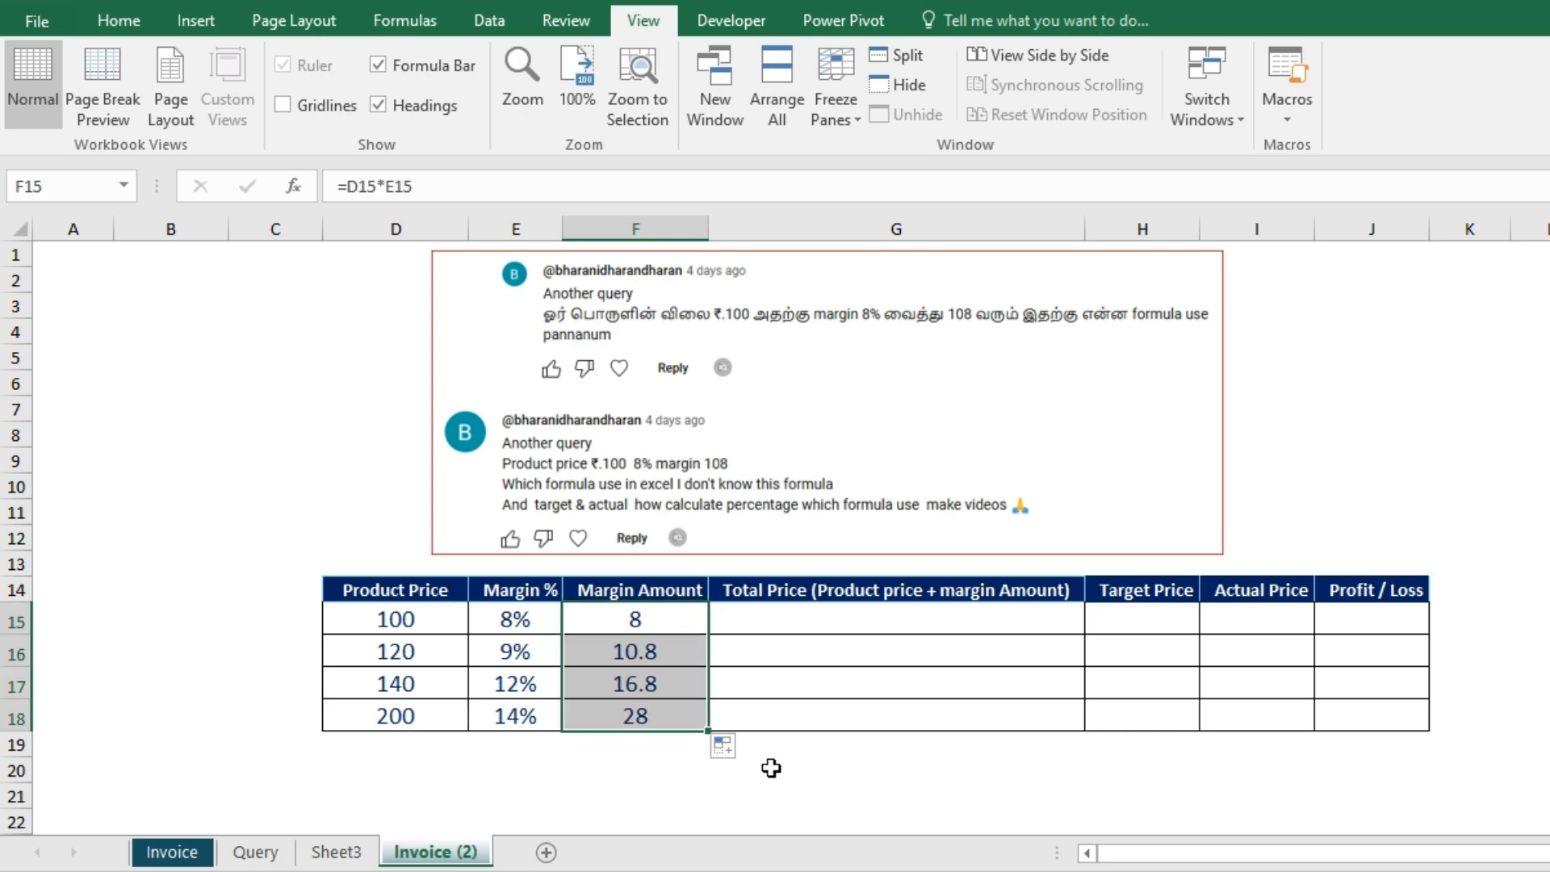
pyautogui.click(595, 654)
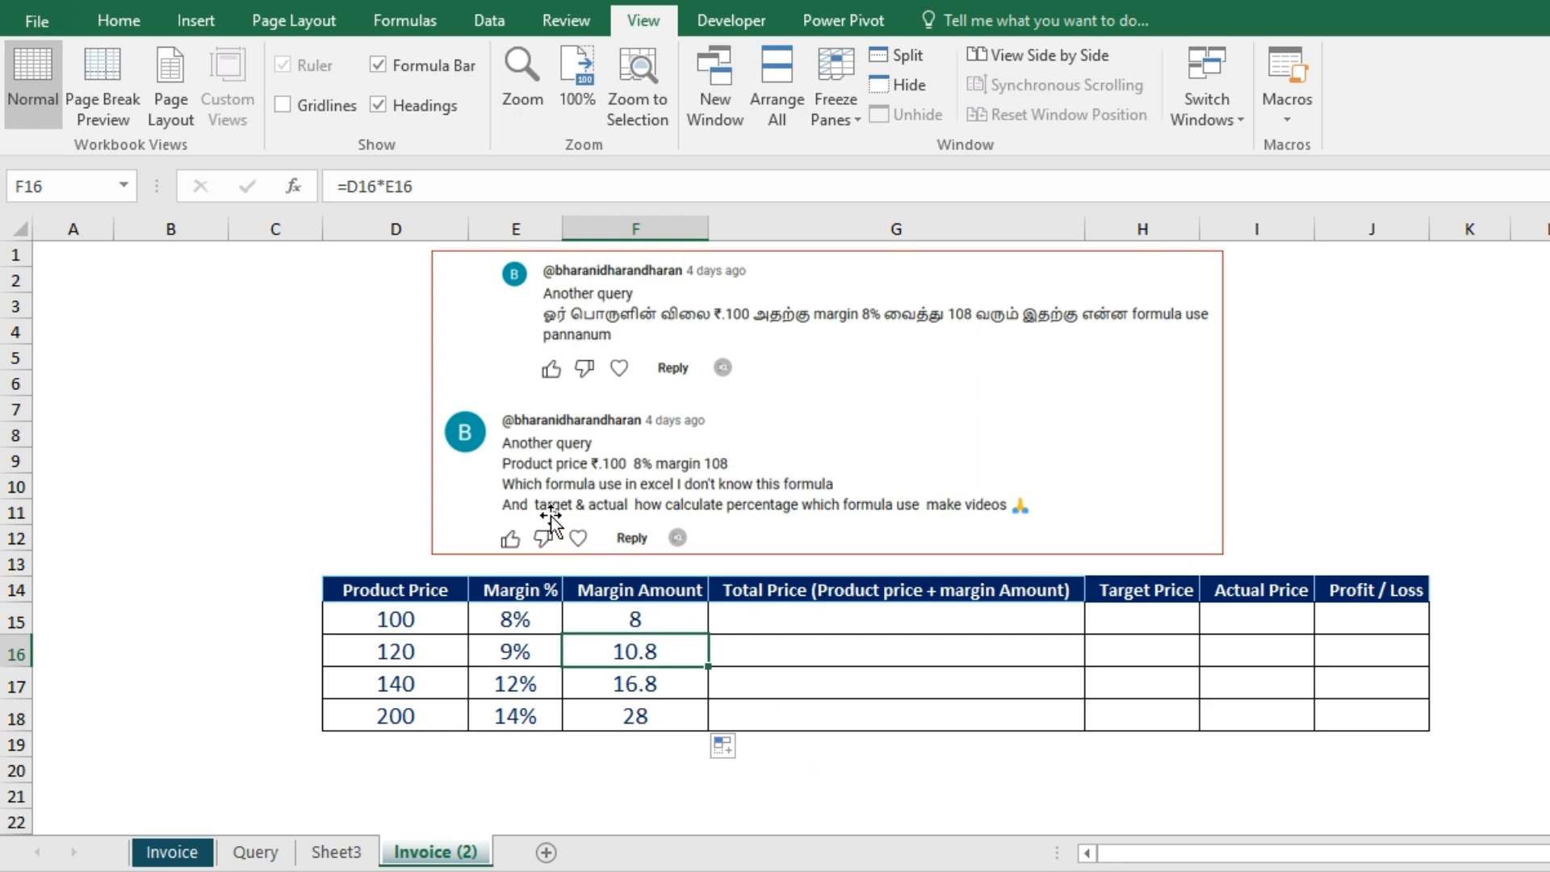
# Calculate the total price in G15 with =D15+F15 and fill the formula down to G18
pyautogui.click(764, 617)
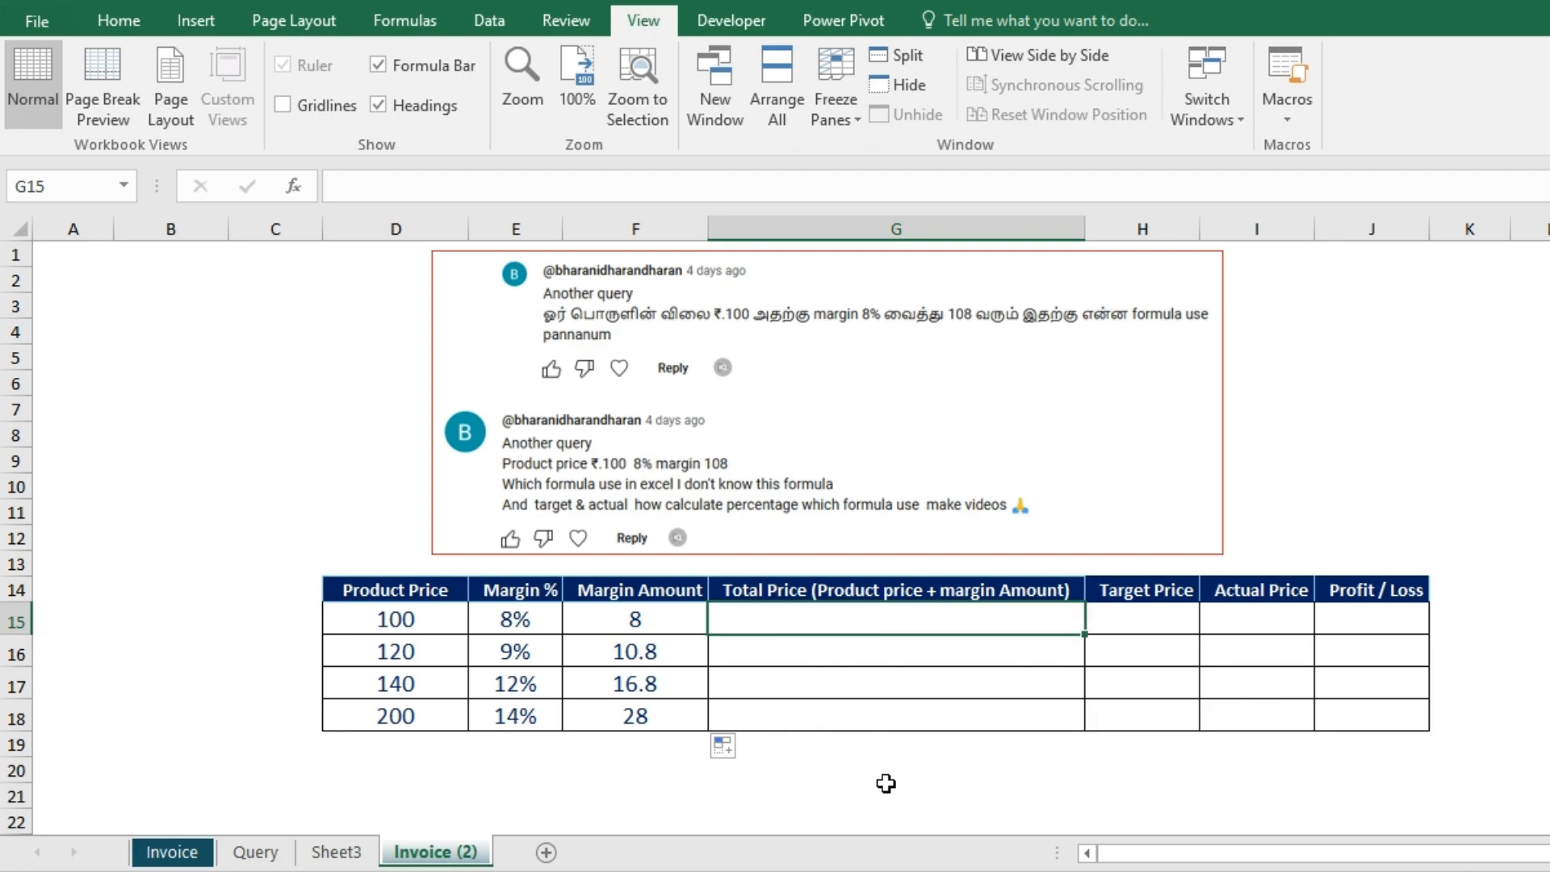
pyautogui.write('=')
pyautogui.press('Left')
pyautogui.press('Left')
pyautogui.press('Left')
pyautogui.write('+')
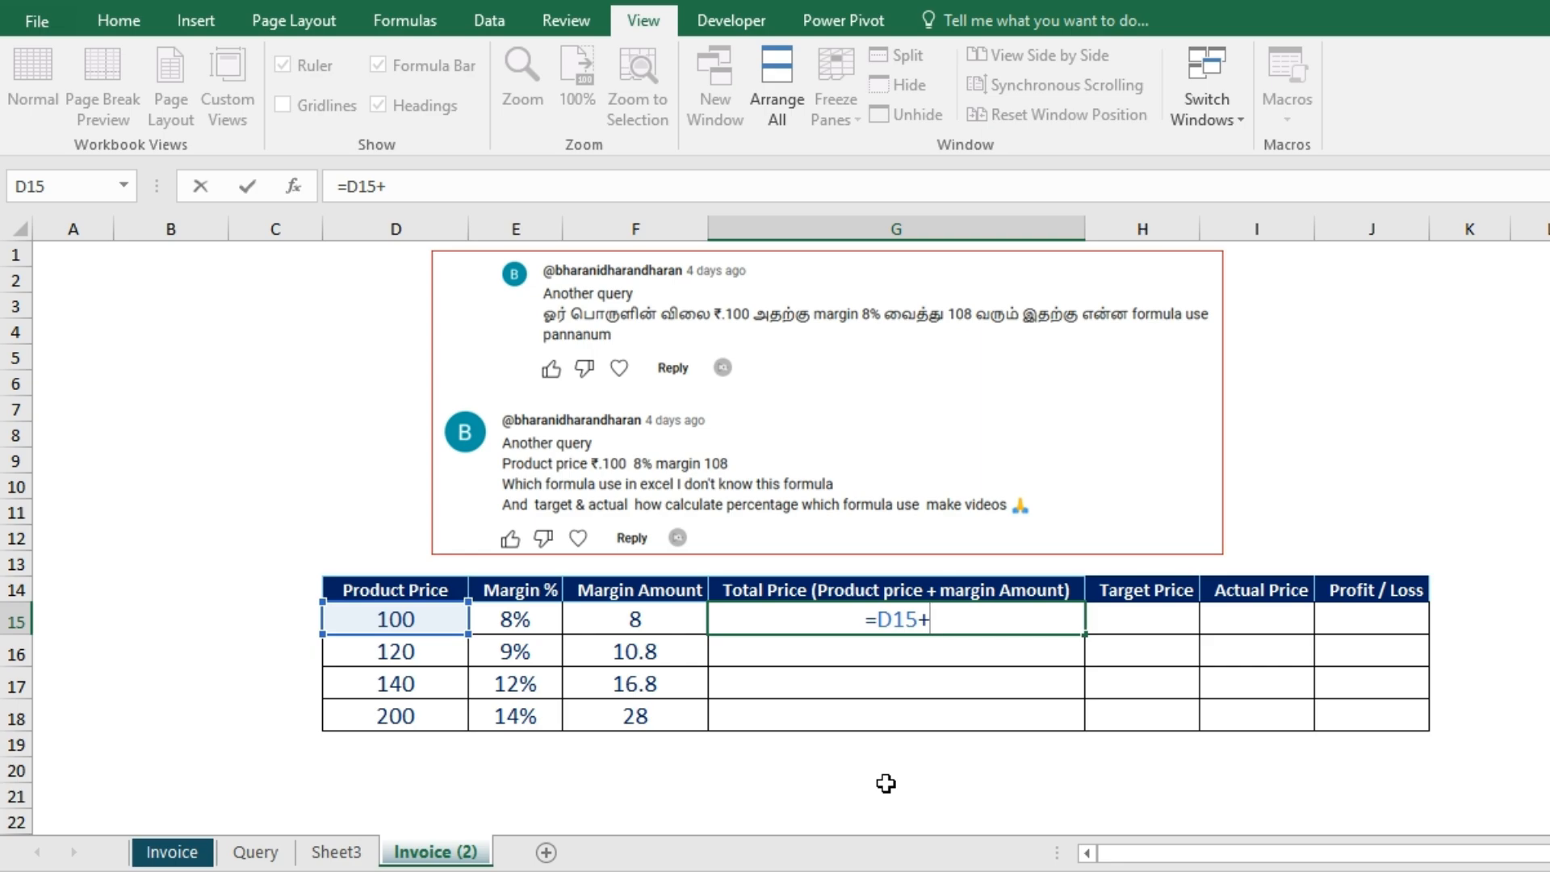
pyautogui.press('Left')
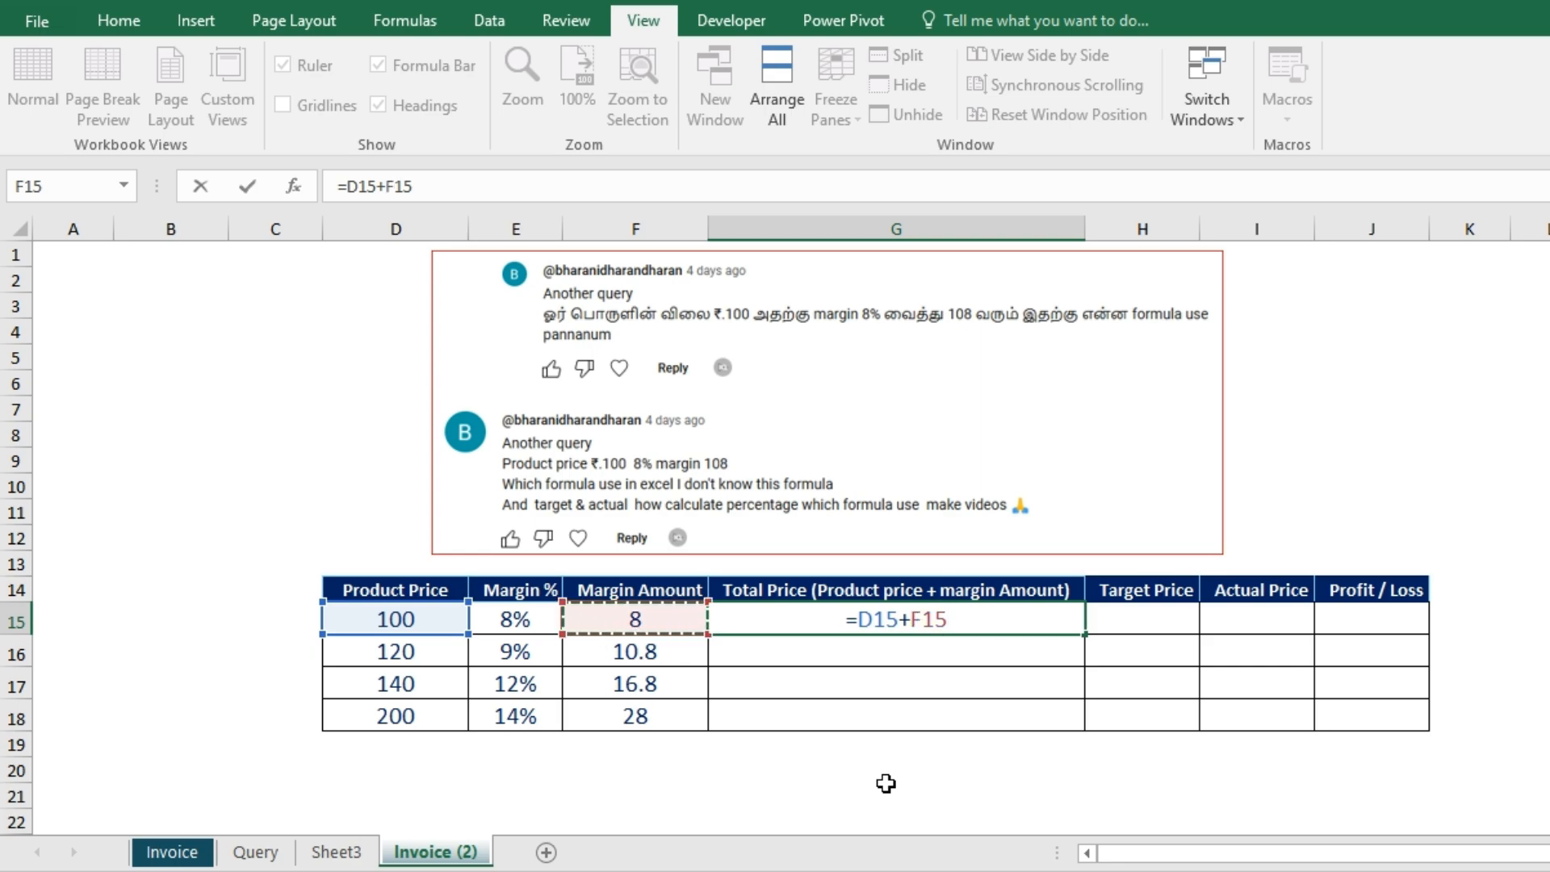
pyautogui.press('Return')
pyautogui.press('Up')
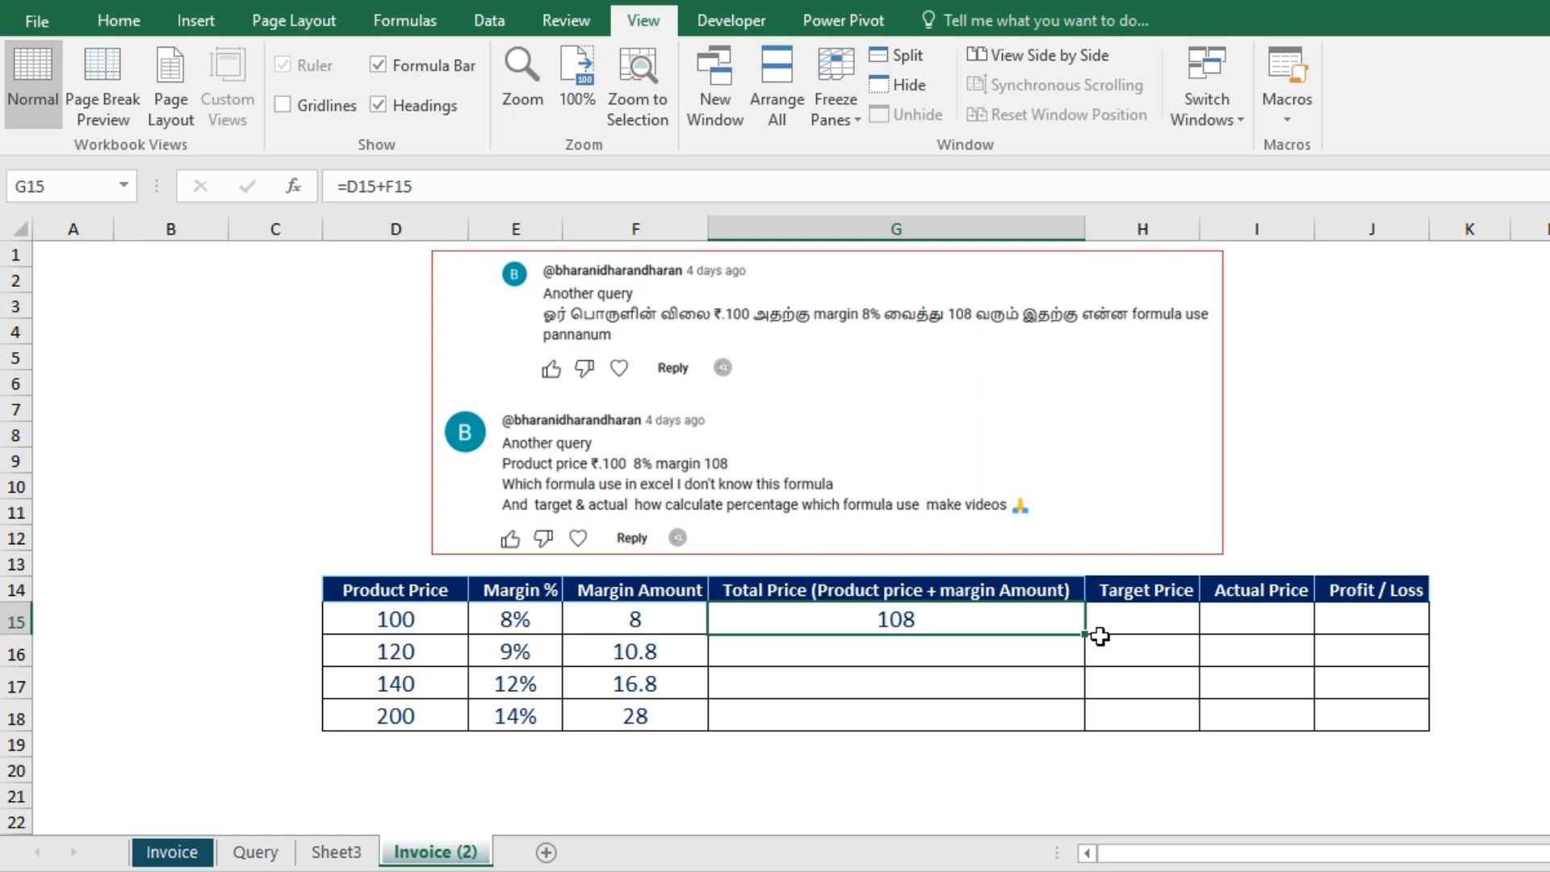
pyautogui.moveTo(1087, 637); pyautogui.dragTo(1093, 710)
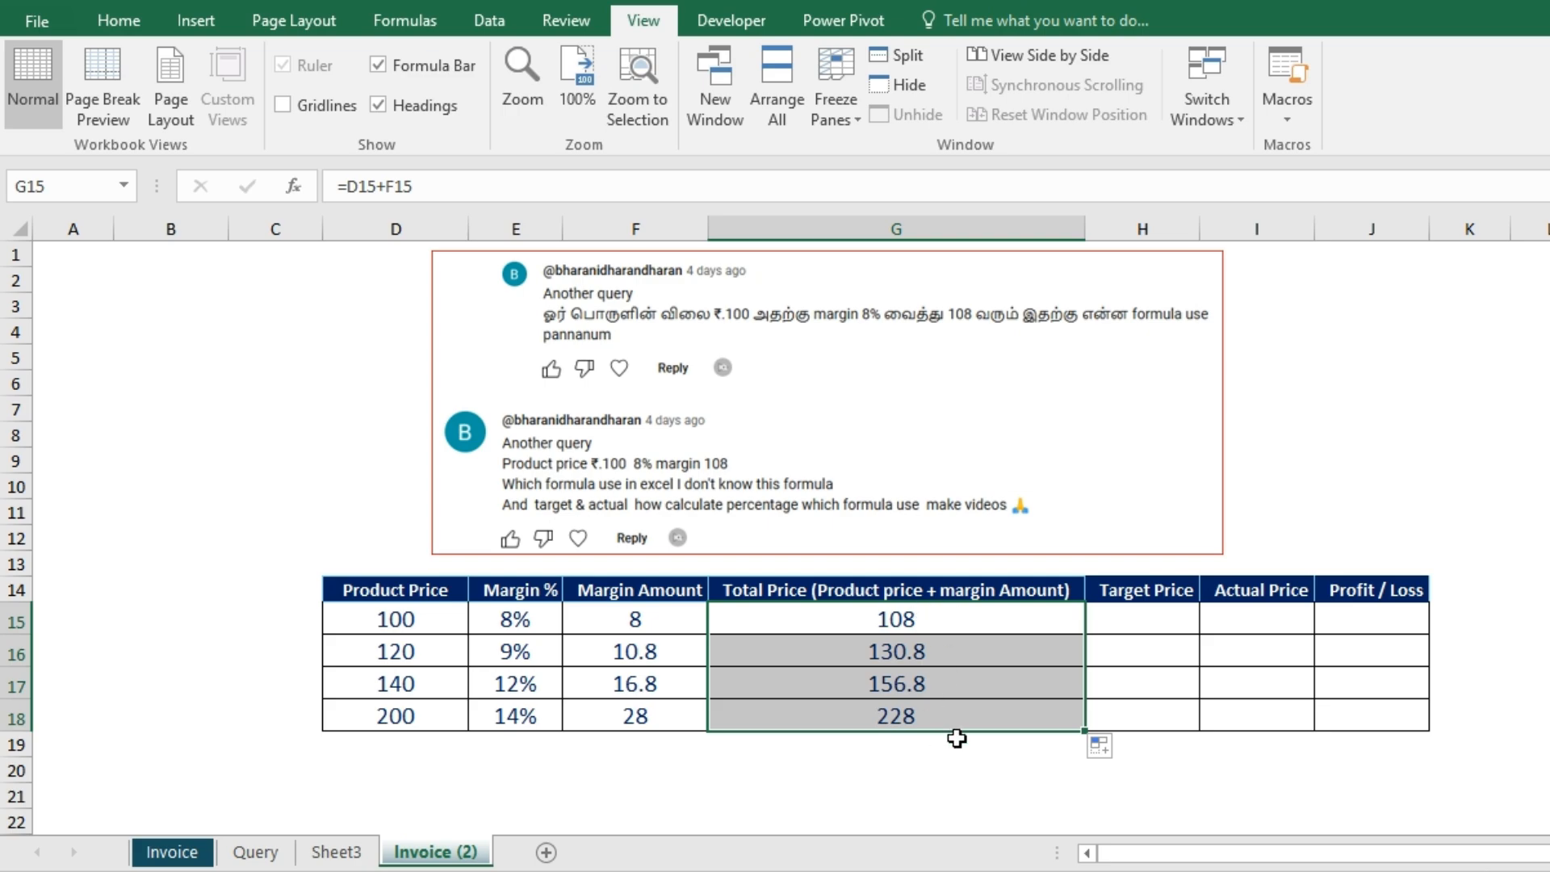
# Set the target price in H15 to =G15 and fill the formula down to H18
pyautogui.click(1127, 628)
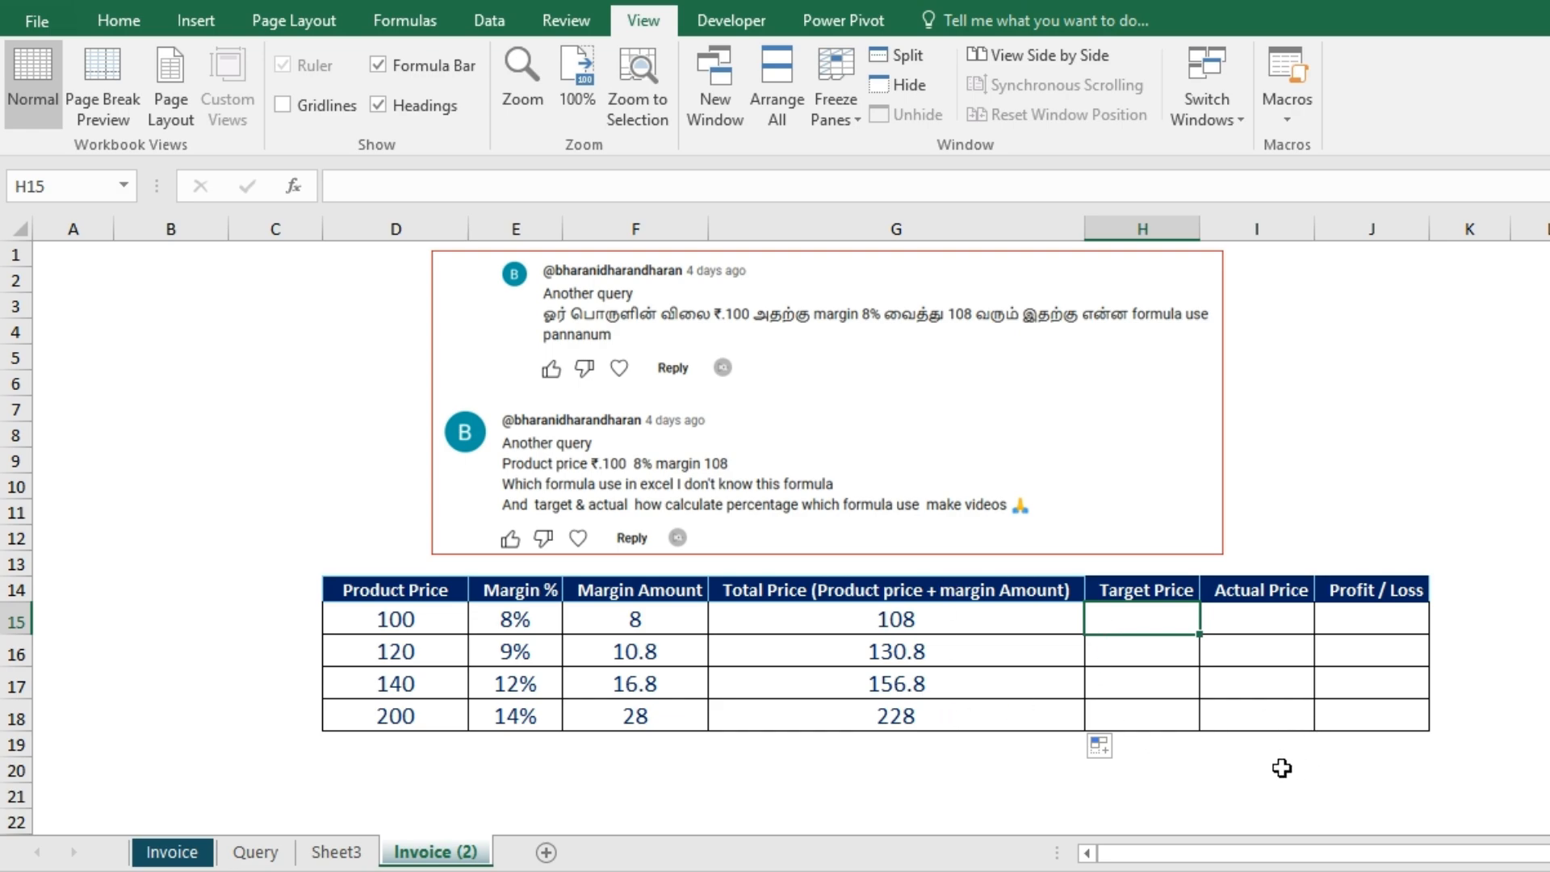
pyautogui.write('=')
pyautogui.press('Left')
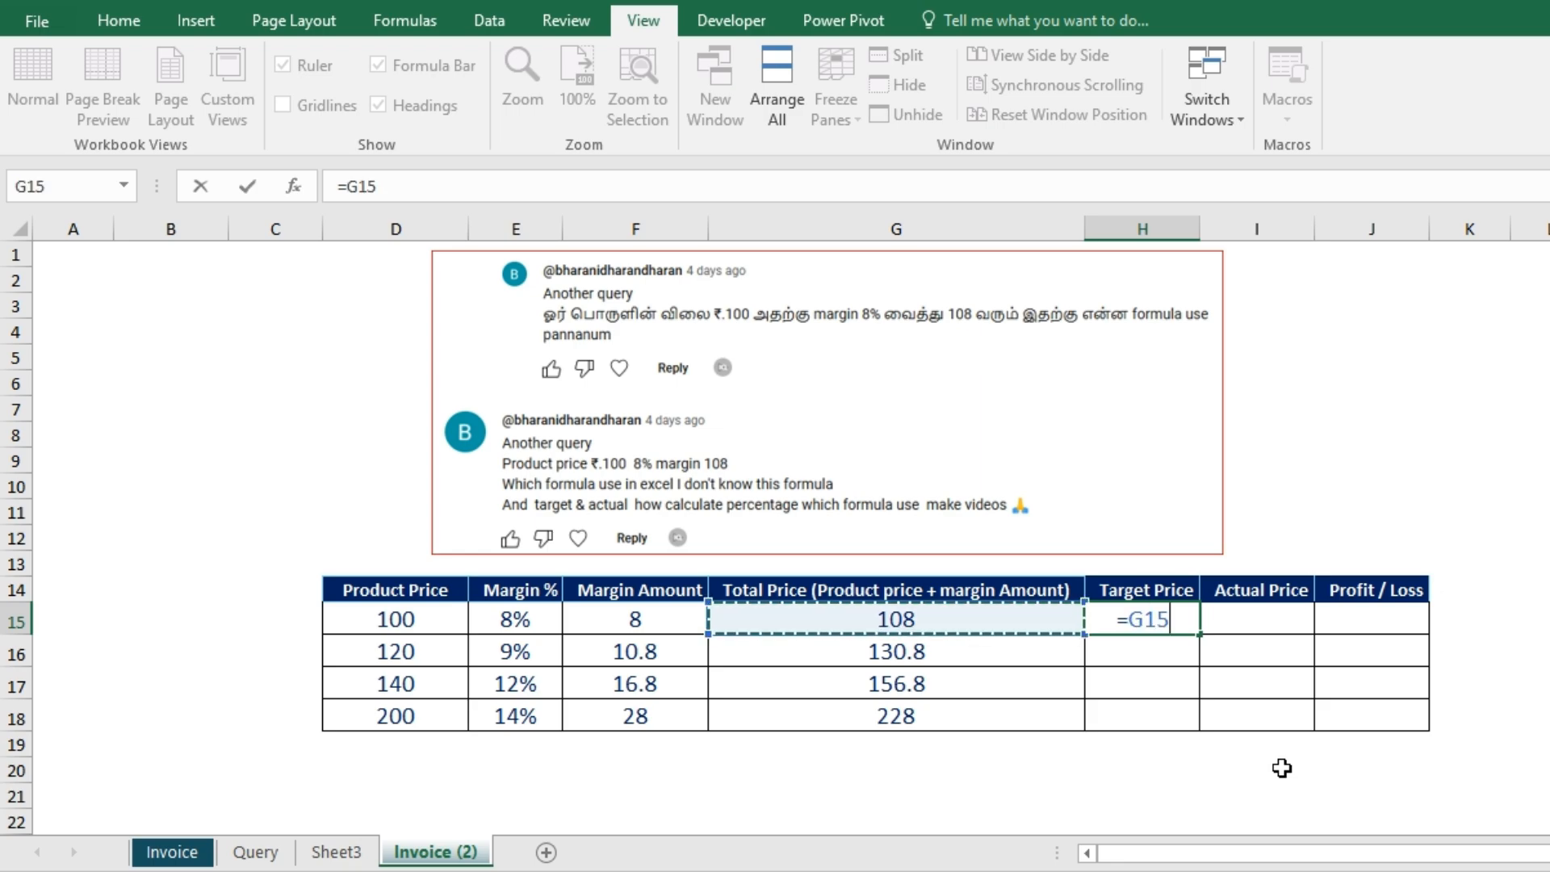
pyautogui.press('Return')
pyautogui.press('Up')
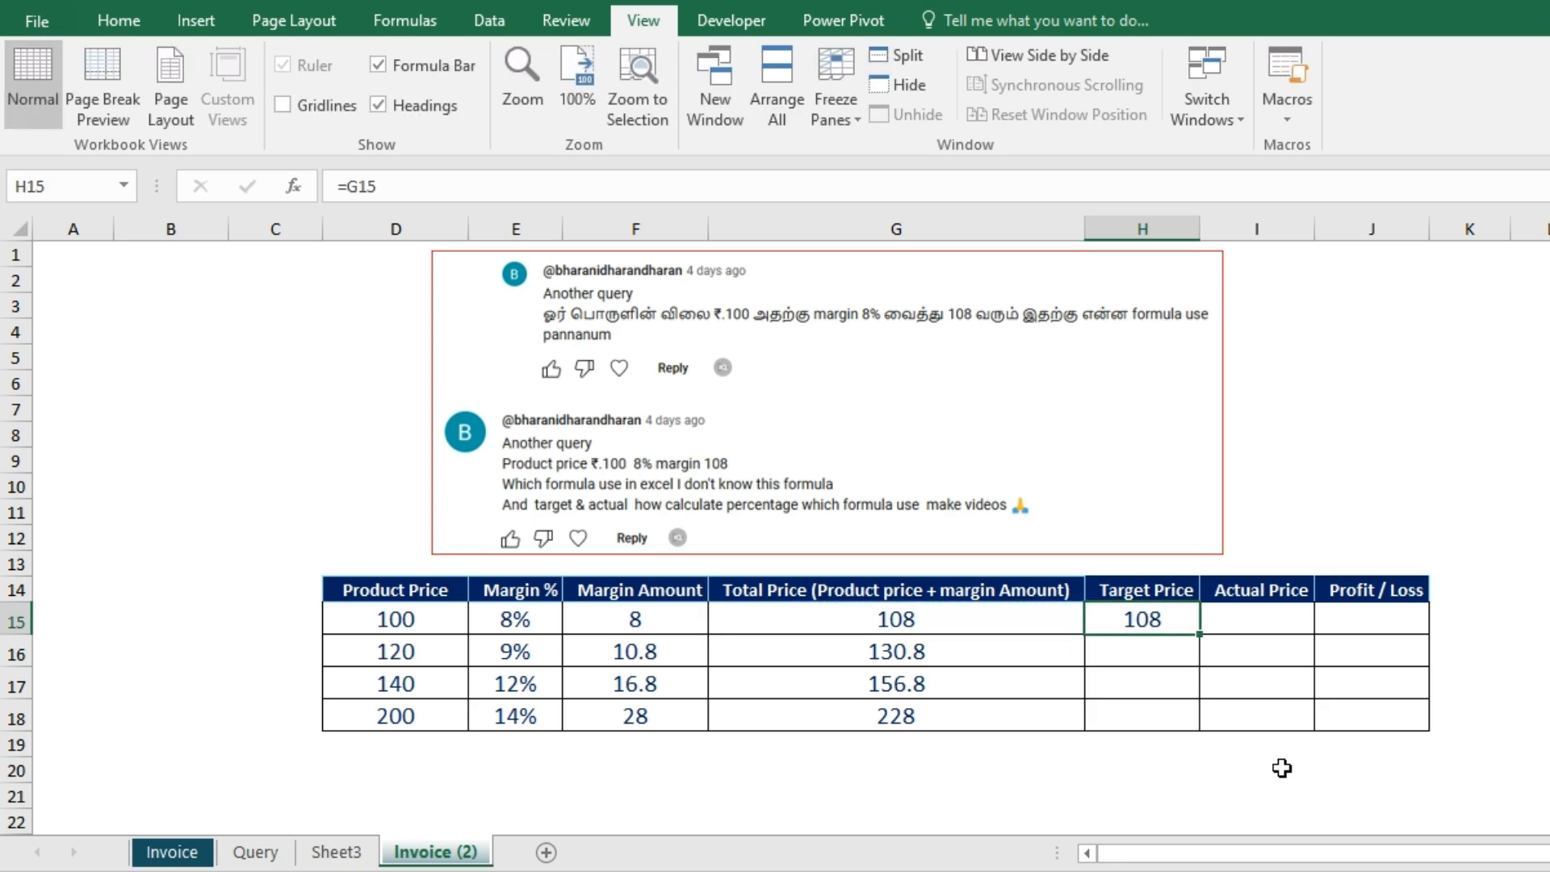
pyautogui.moveTo(1199, 638); pyautogui.dragTo(1202, 729)
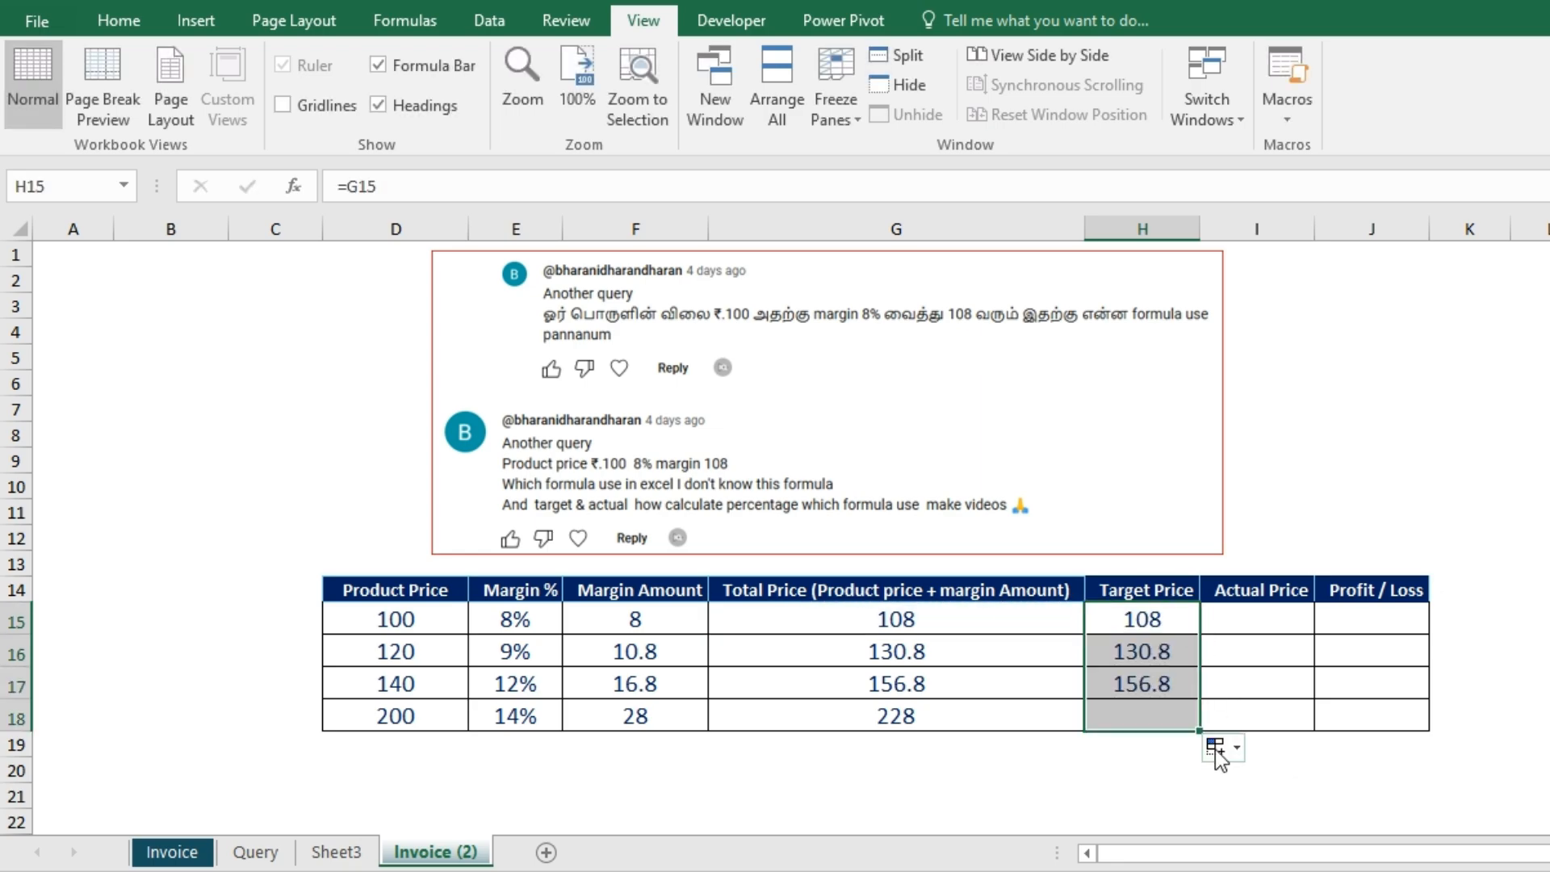
pyautogui.click(1159, 773)
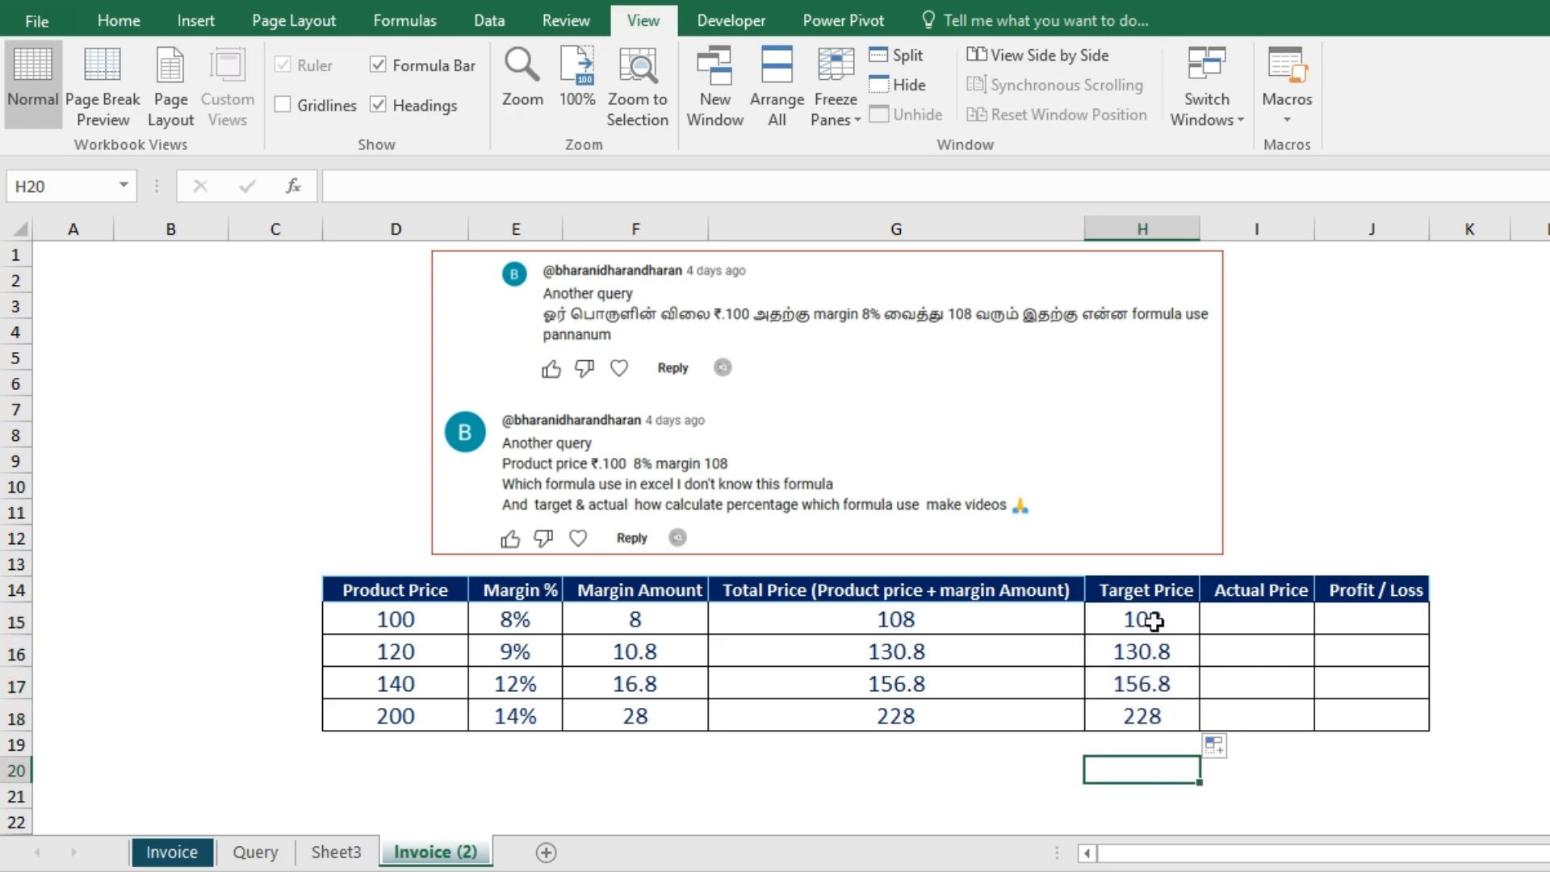
# Enter the actual prices 120, 125, 180 and 220 in I15:I18
pyautogui.click(1255, 623)
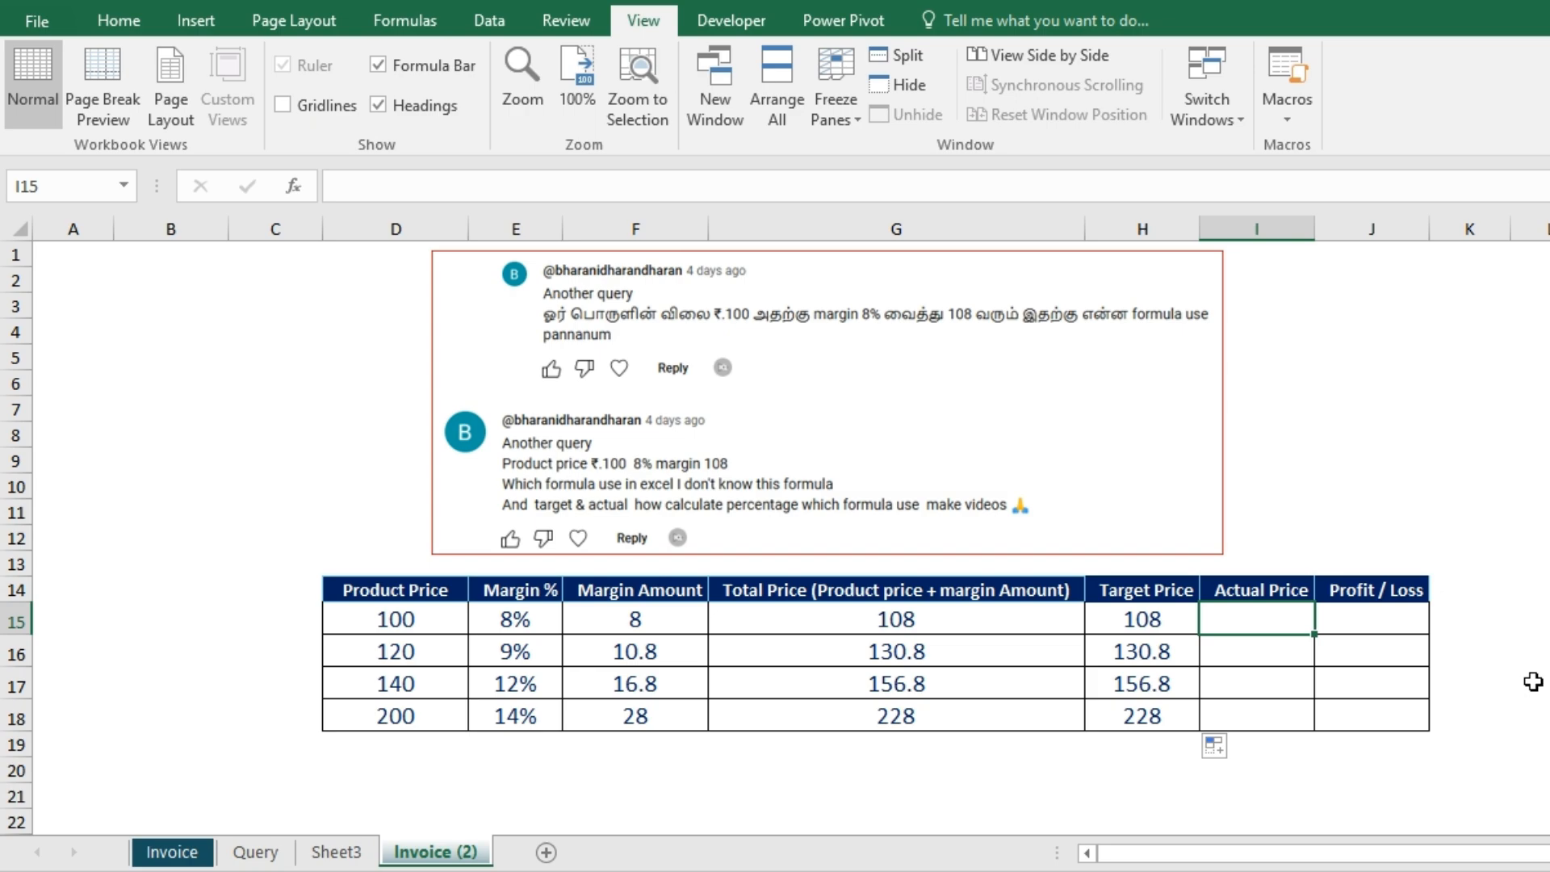
pyautogui.write('120')
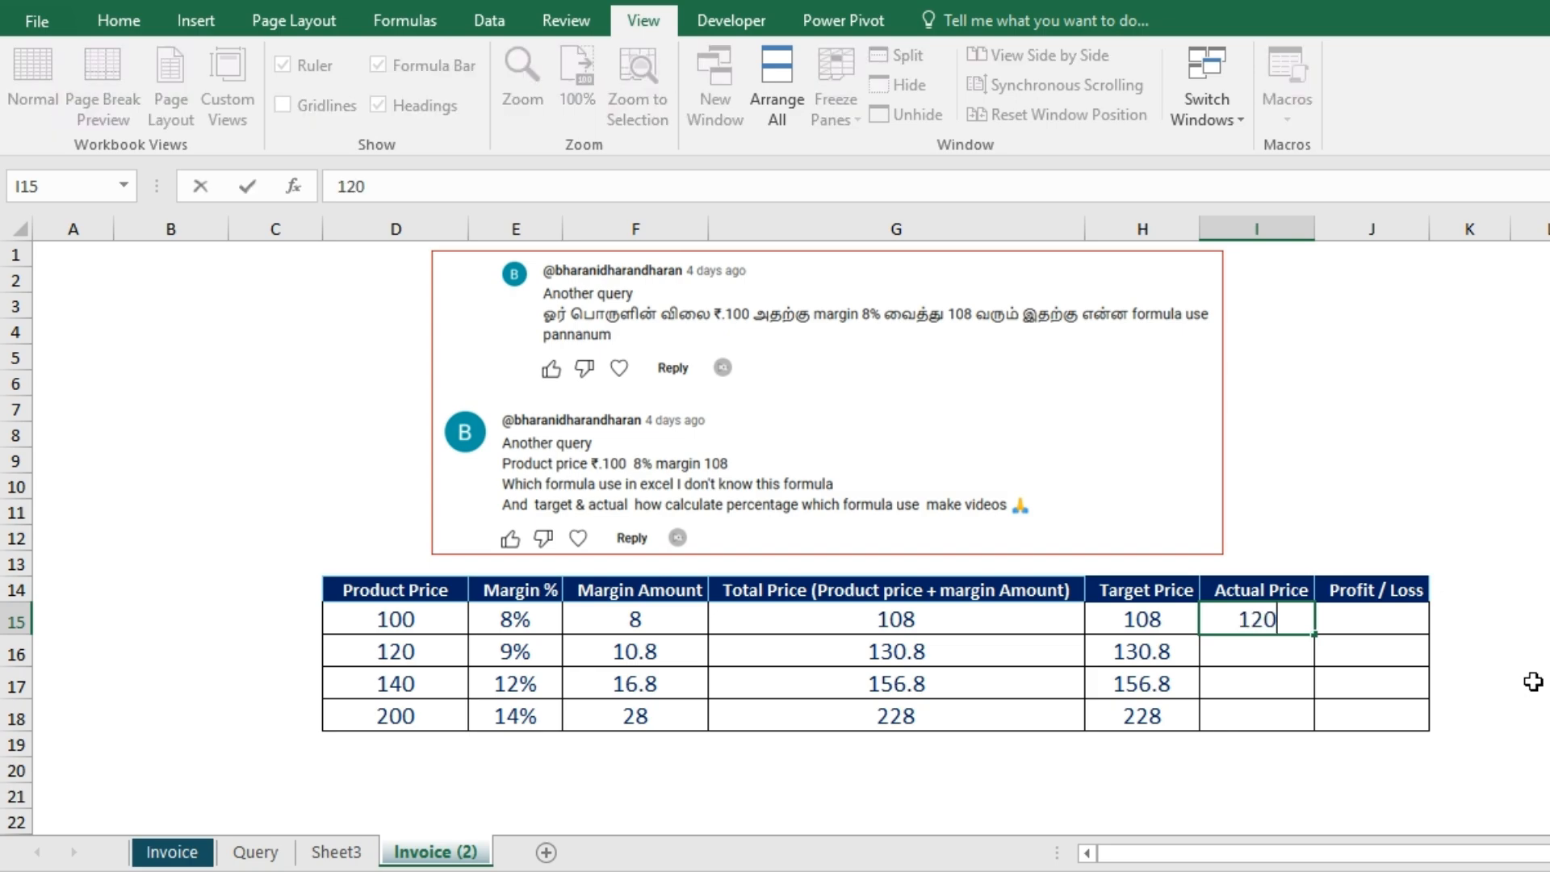
pyautogui.press('Return')
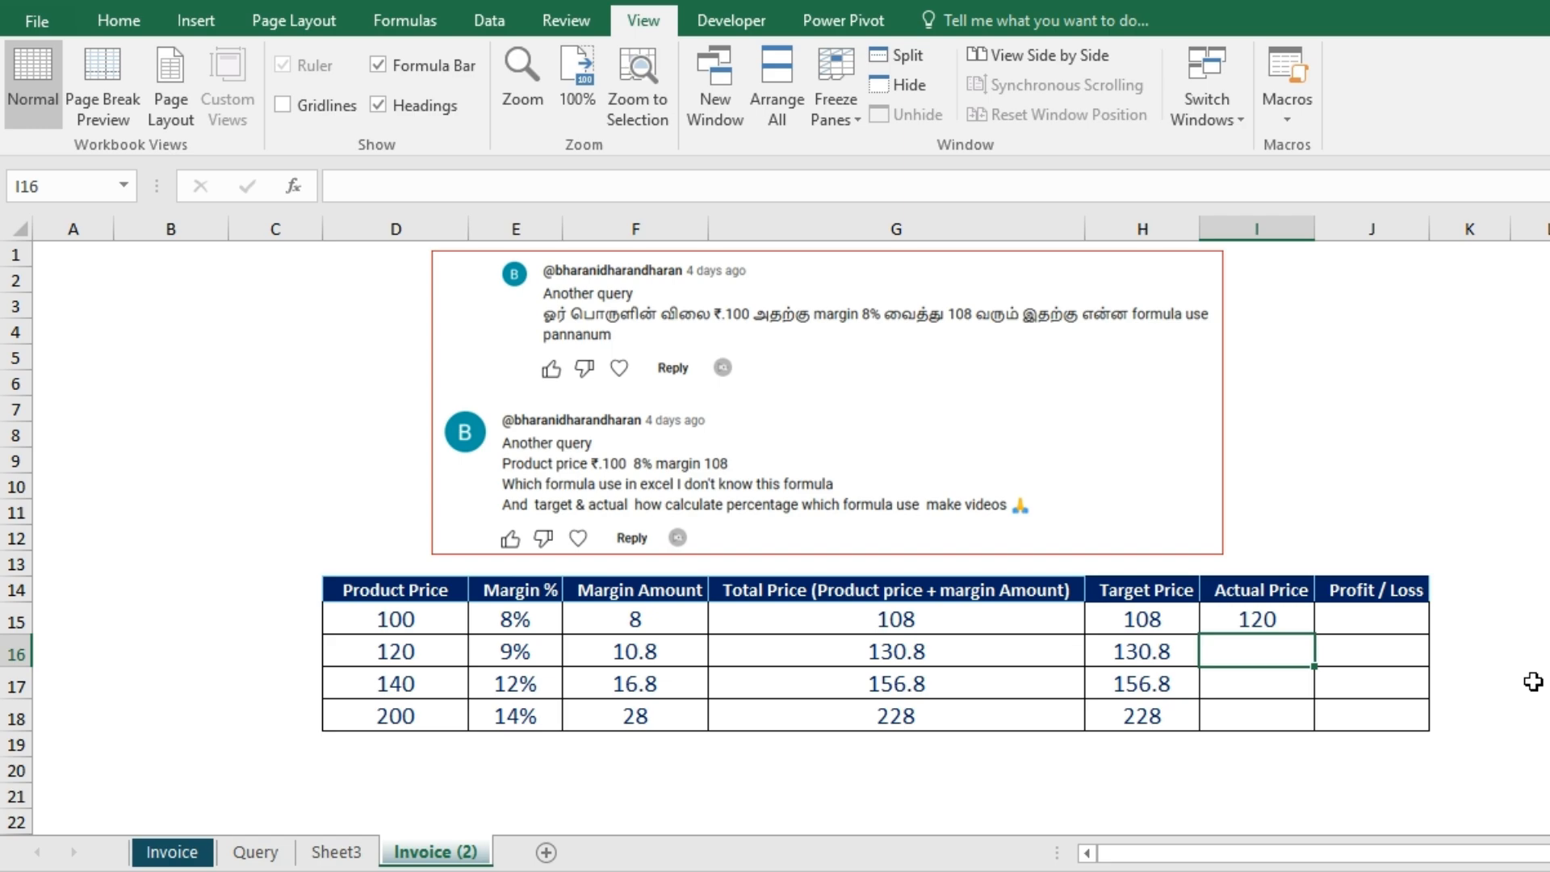
pyautogui.write('125')
pyautogui.press('Return')
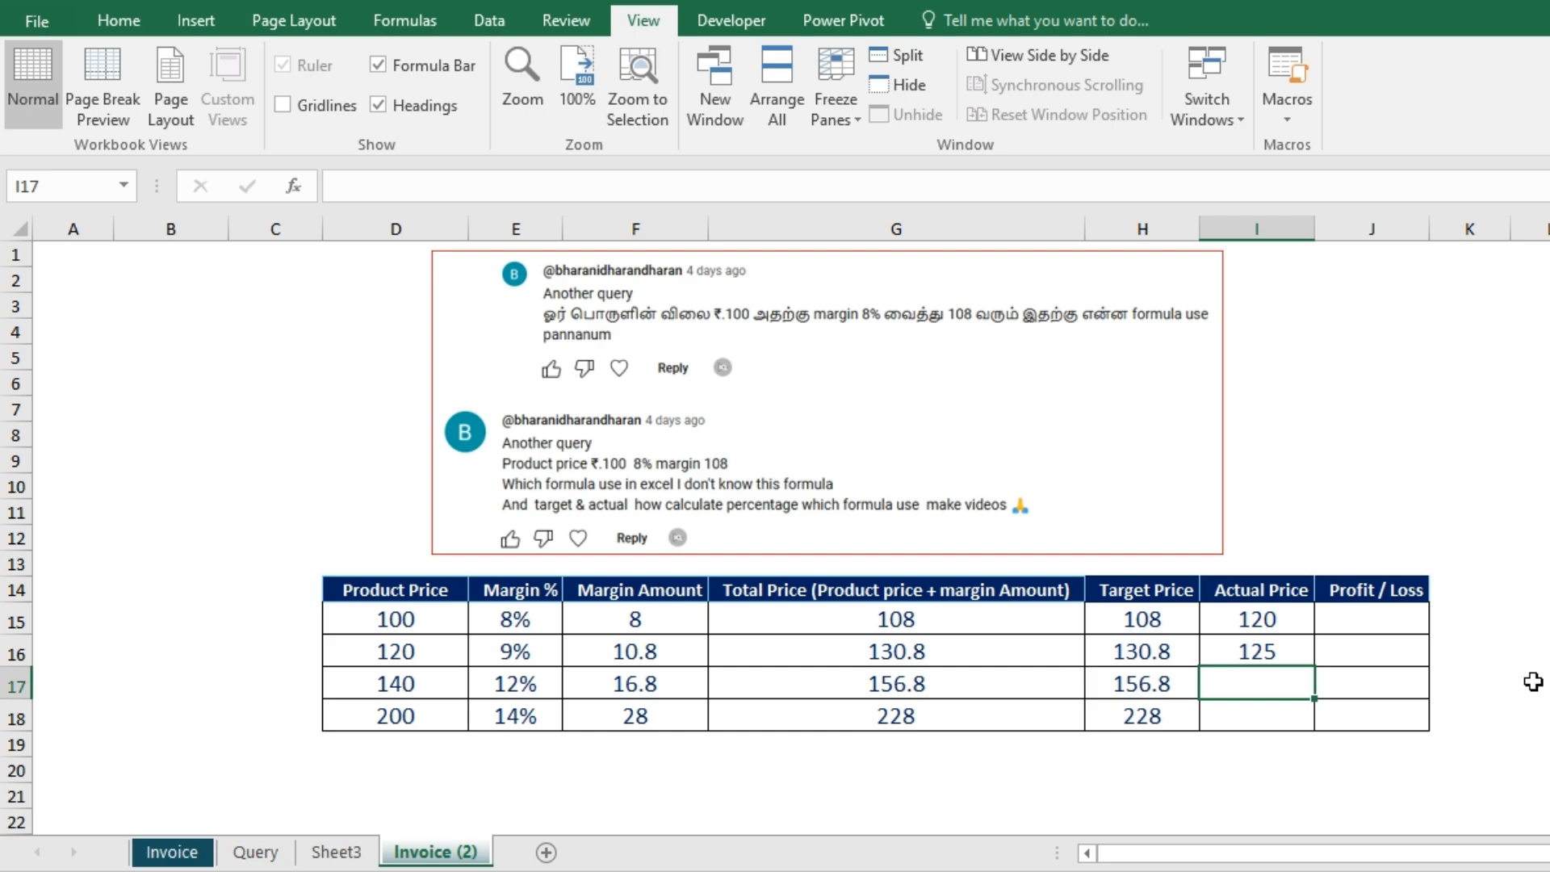
pyautogui.write('180')
pyautogui.press('Return')
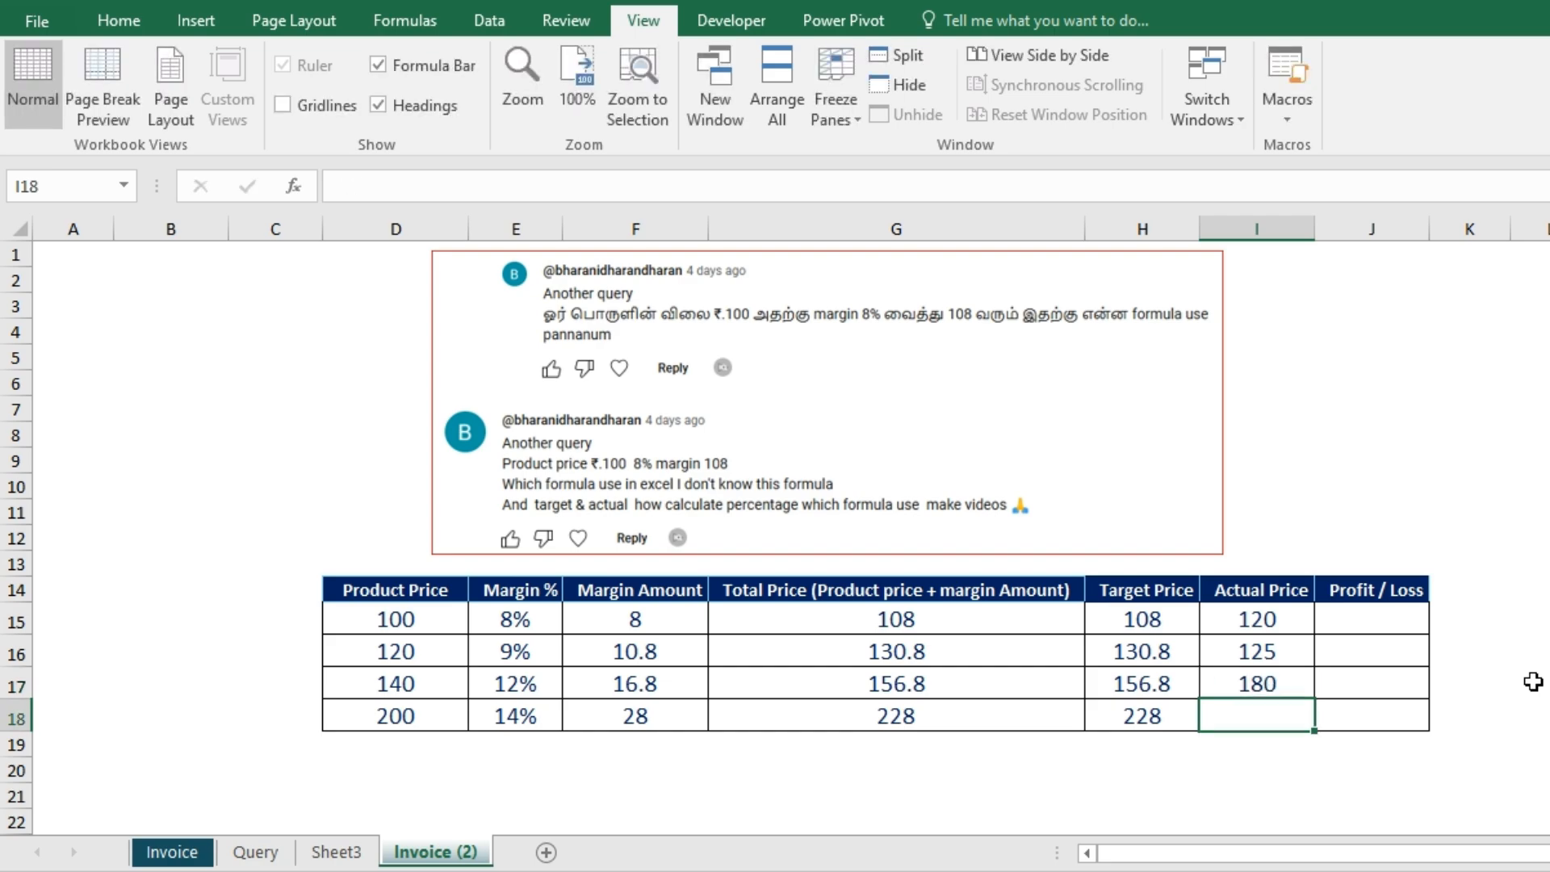
pyautogui.write('220')
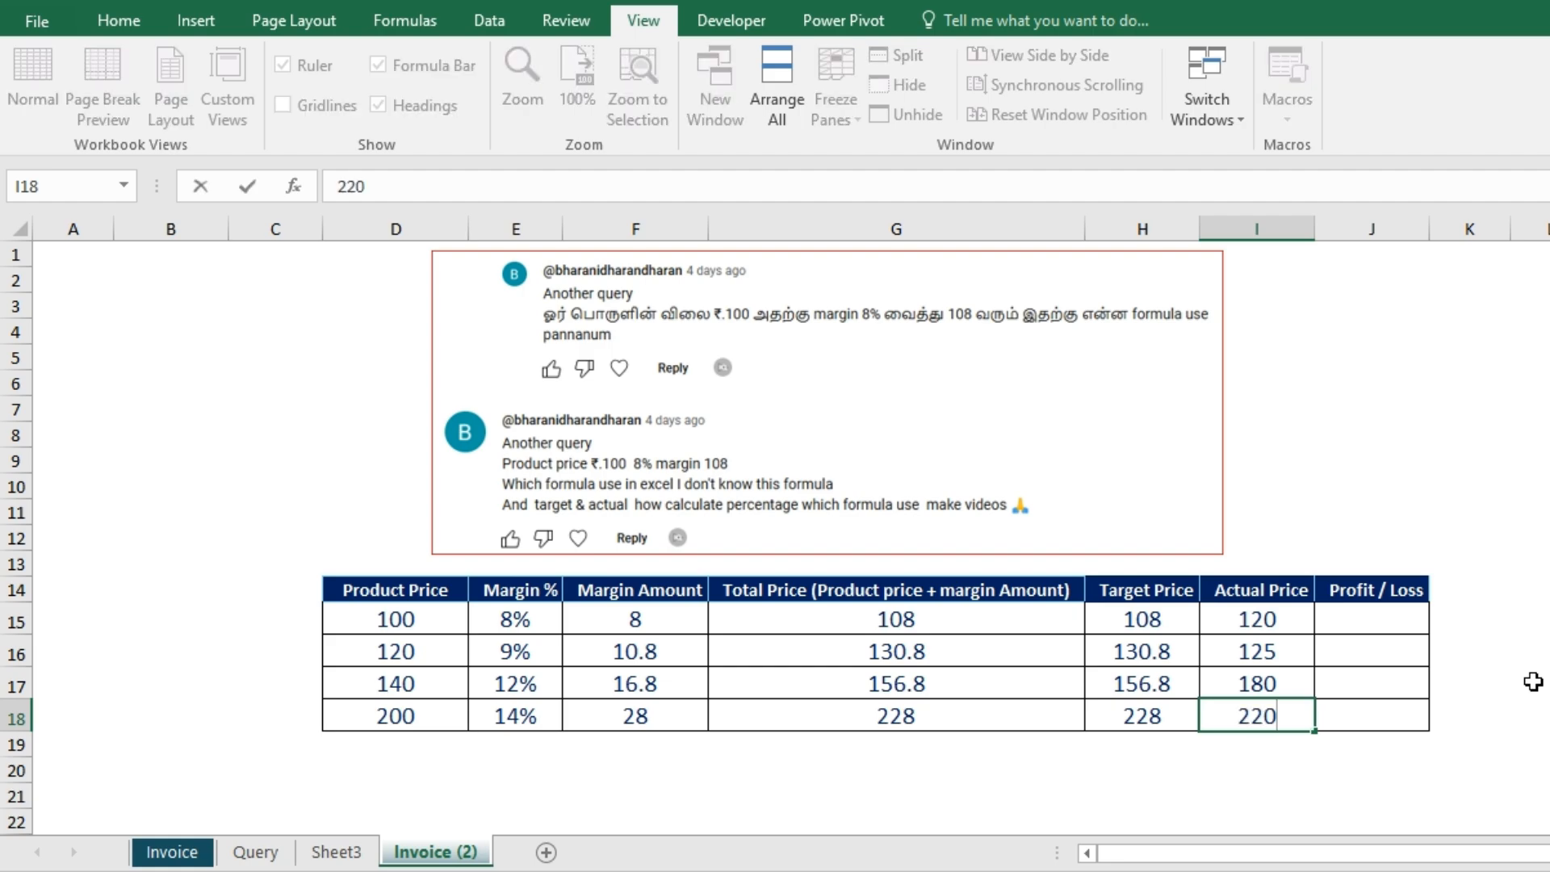
pyautogui.press('Return')
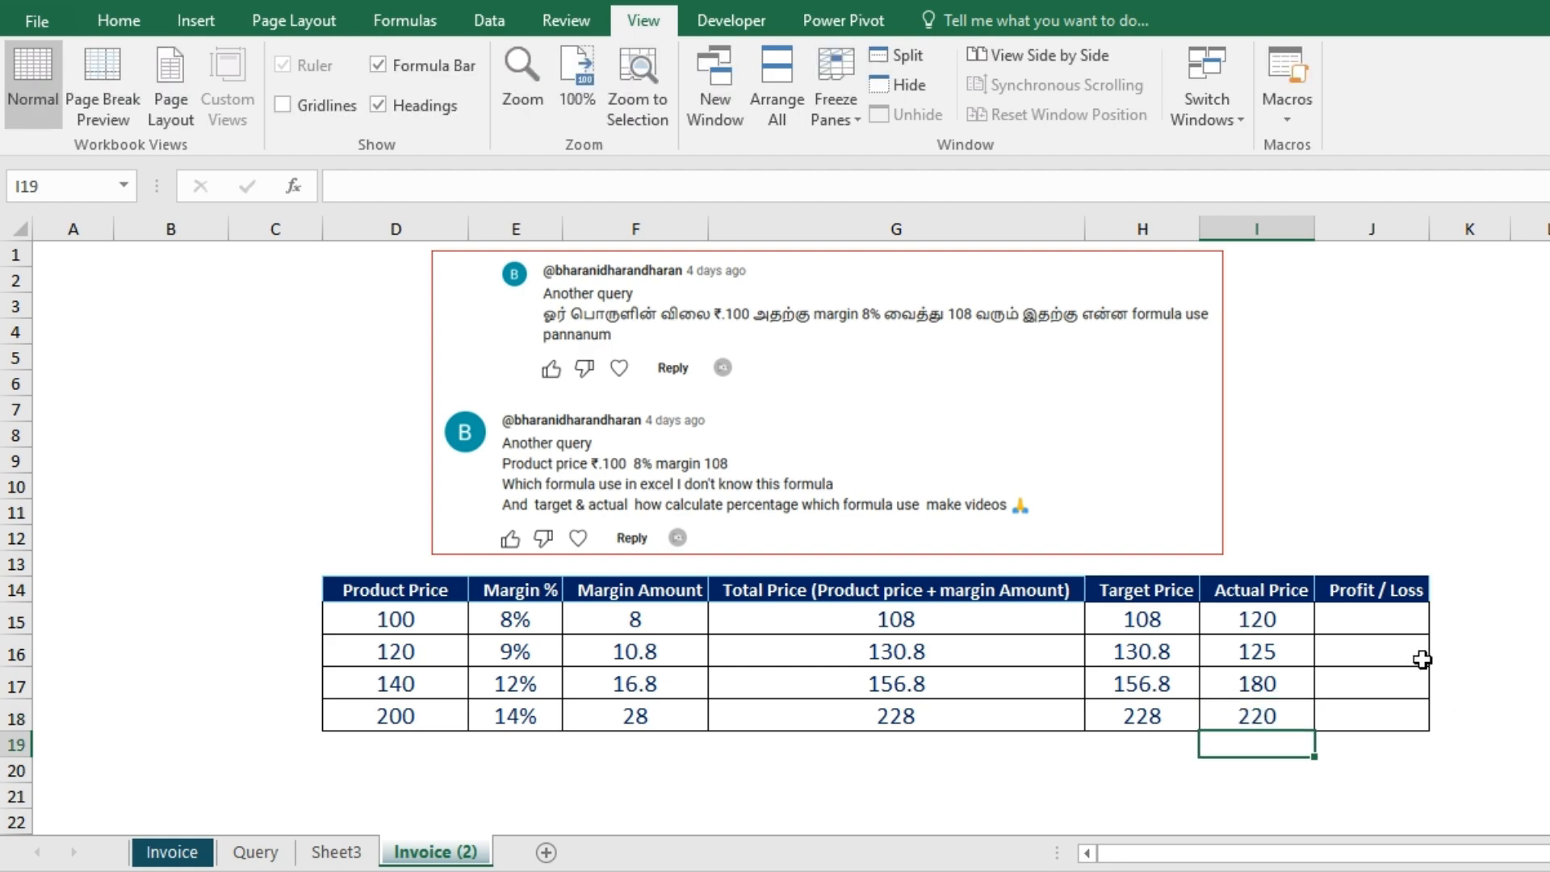
# Calculate the profit or loss in J15 with =I15-H15 and fill the formula down to J18
pyautogui.click(1389, 620)
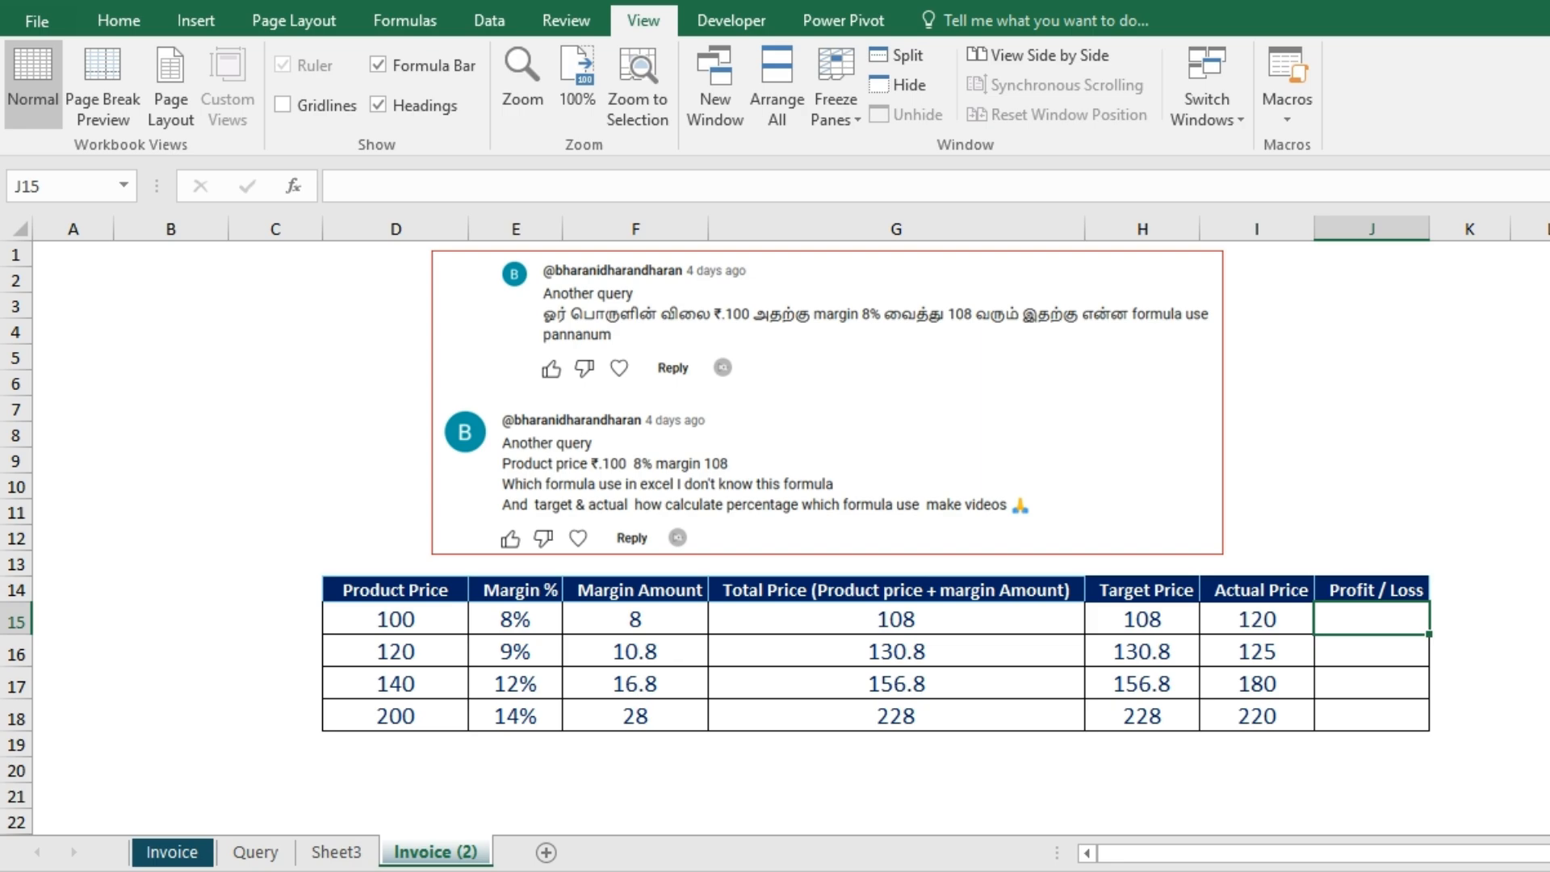
pyautogui.write('=')
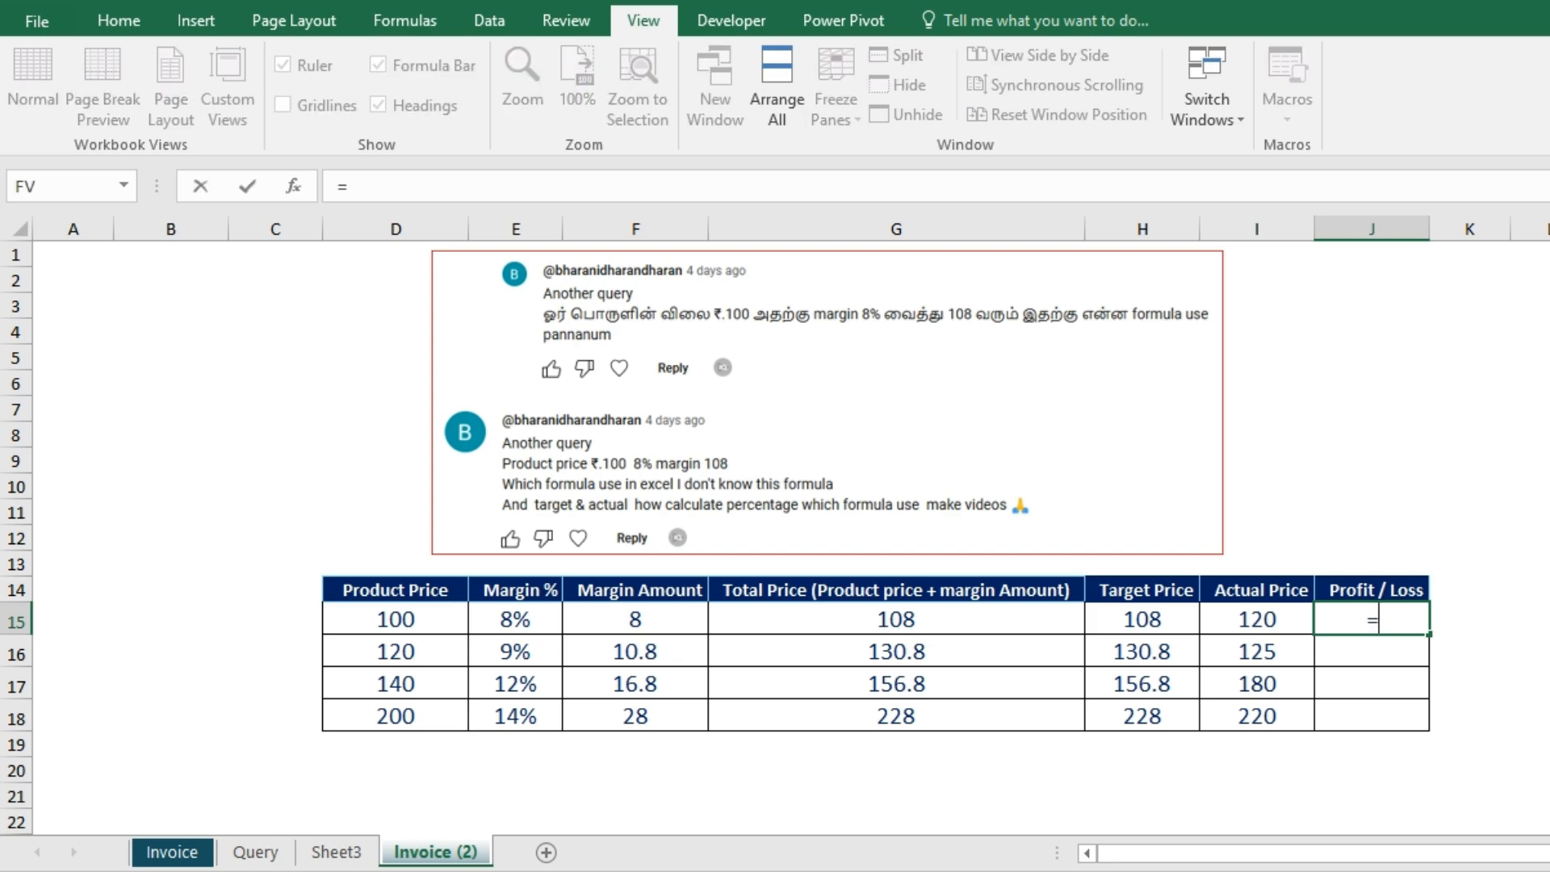
pyautogui.press('Left')
pyautogui.press('Left')
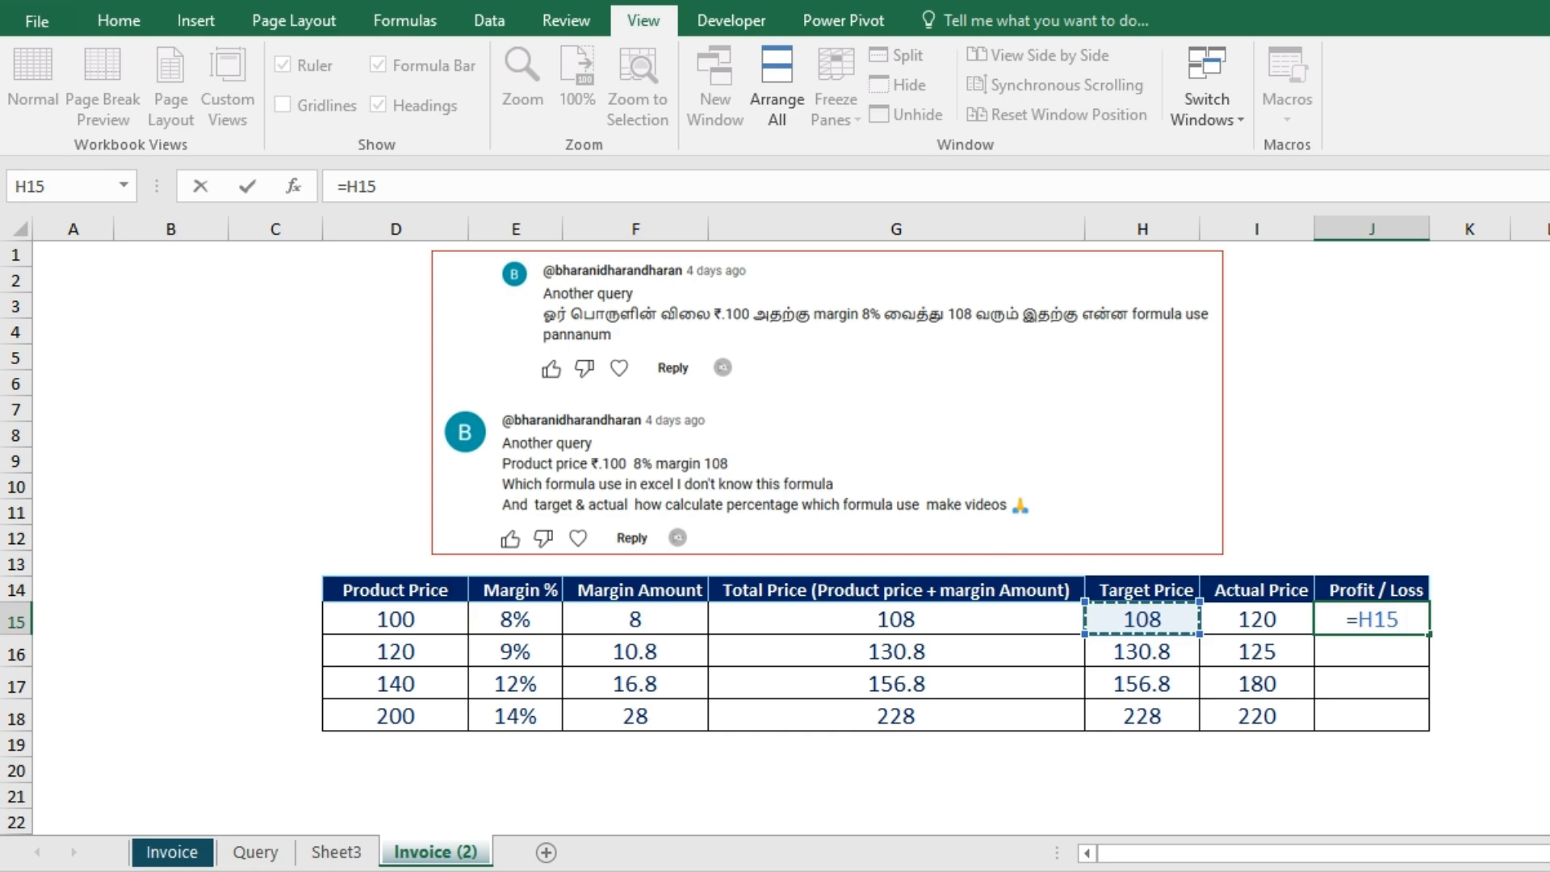
pyautogui.press('Right')
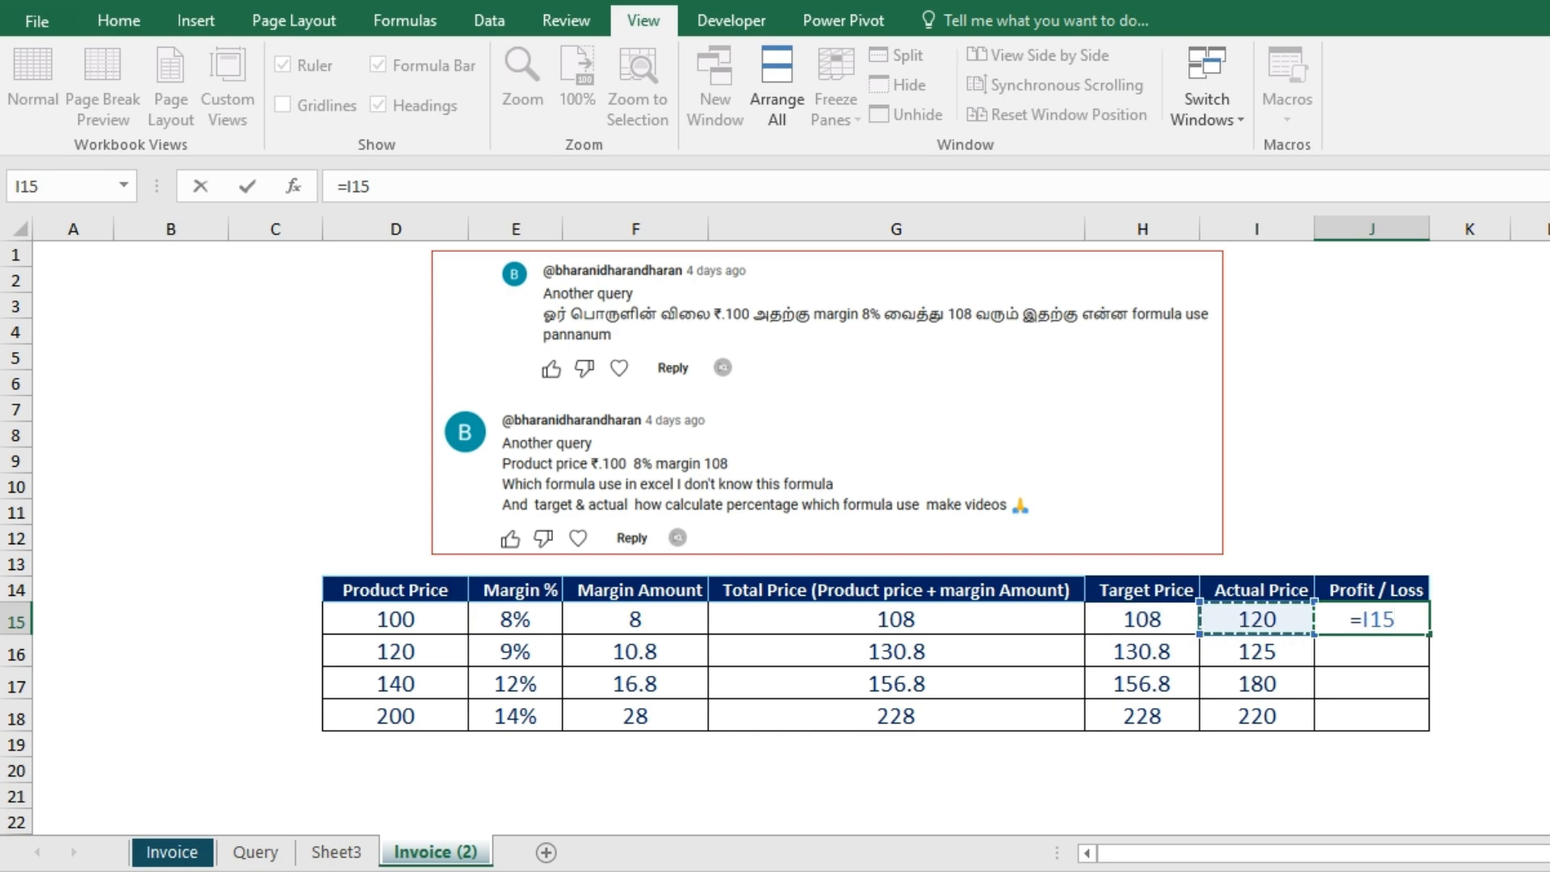
pyautogui.write('-')
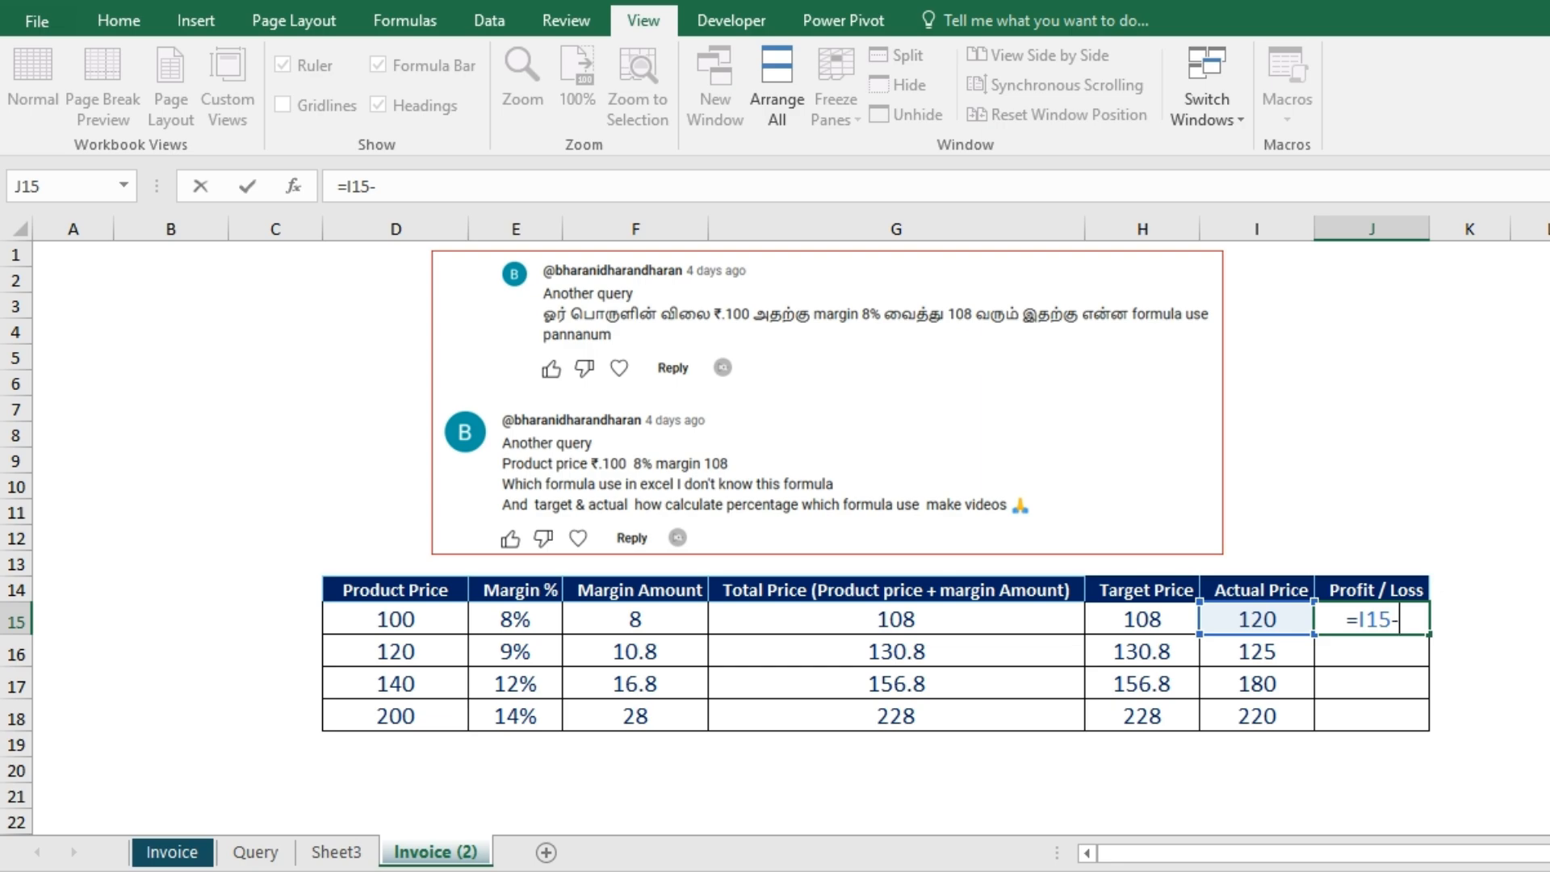
pyautogui.press('Left')
pyautogui.press('Left')
pyautogui.press('Return')
pyautogui.press('Up')
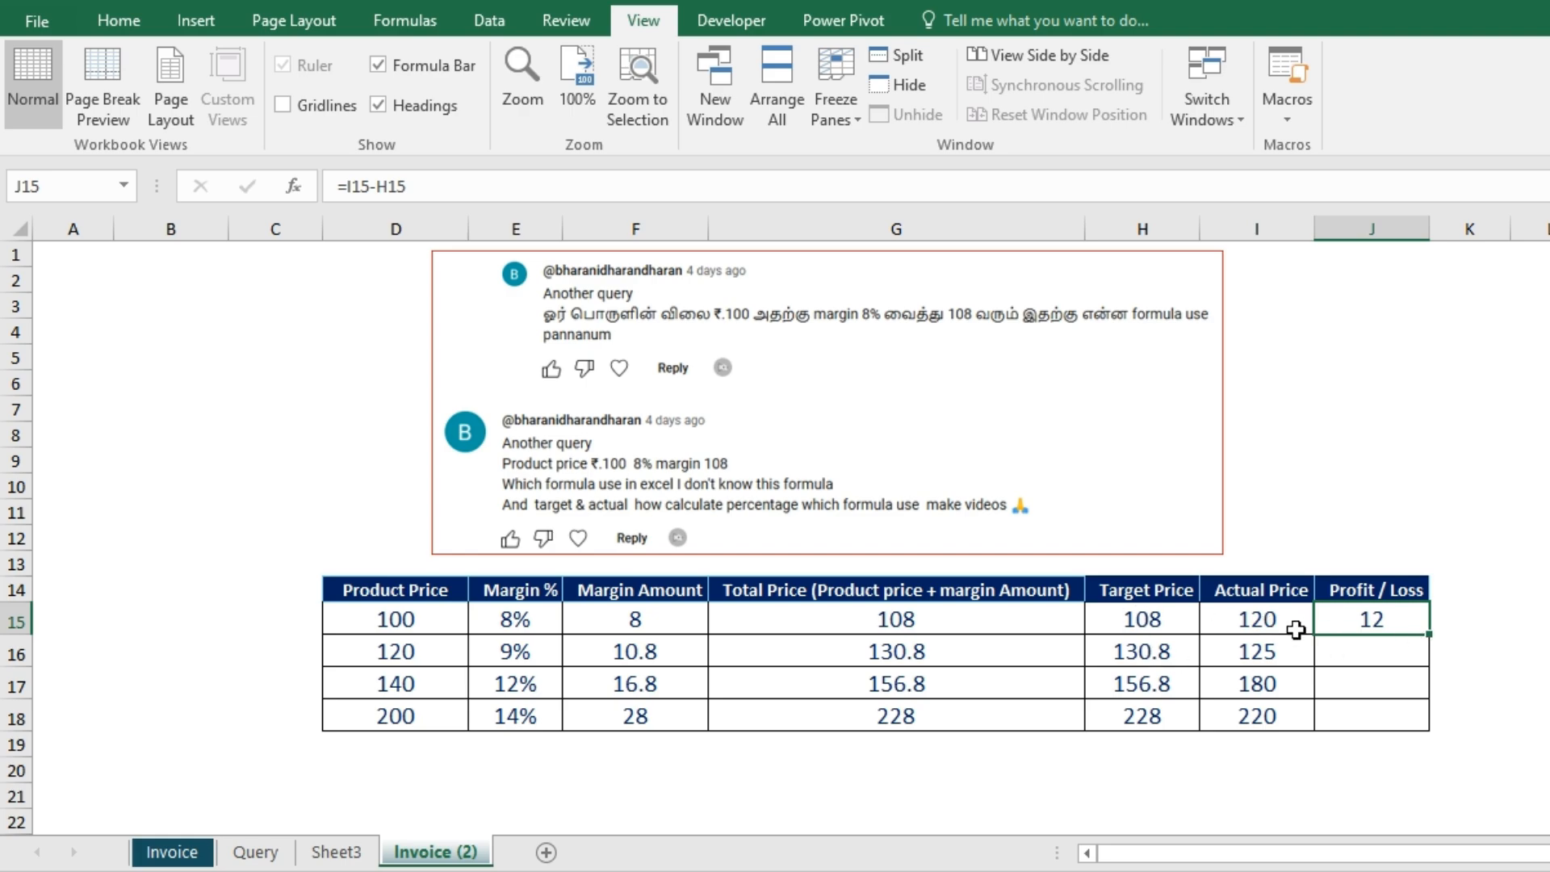
pyautogui.doubleClick(1433, 636)
pyautogui.click(1375, 657)
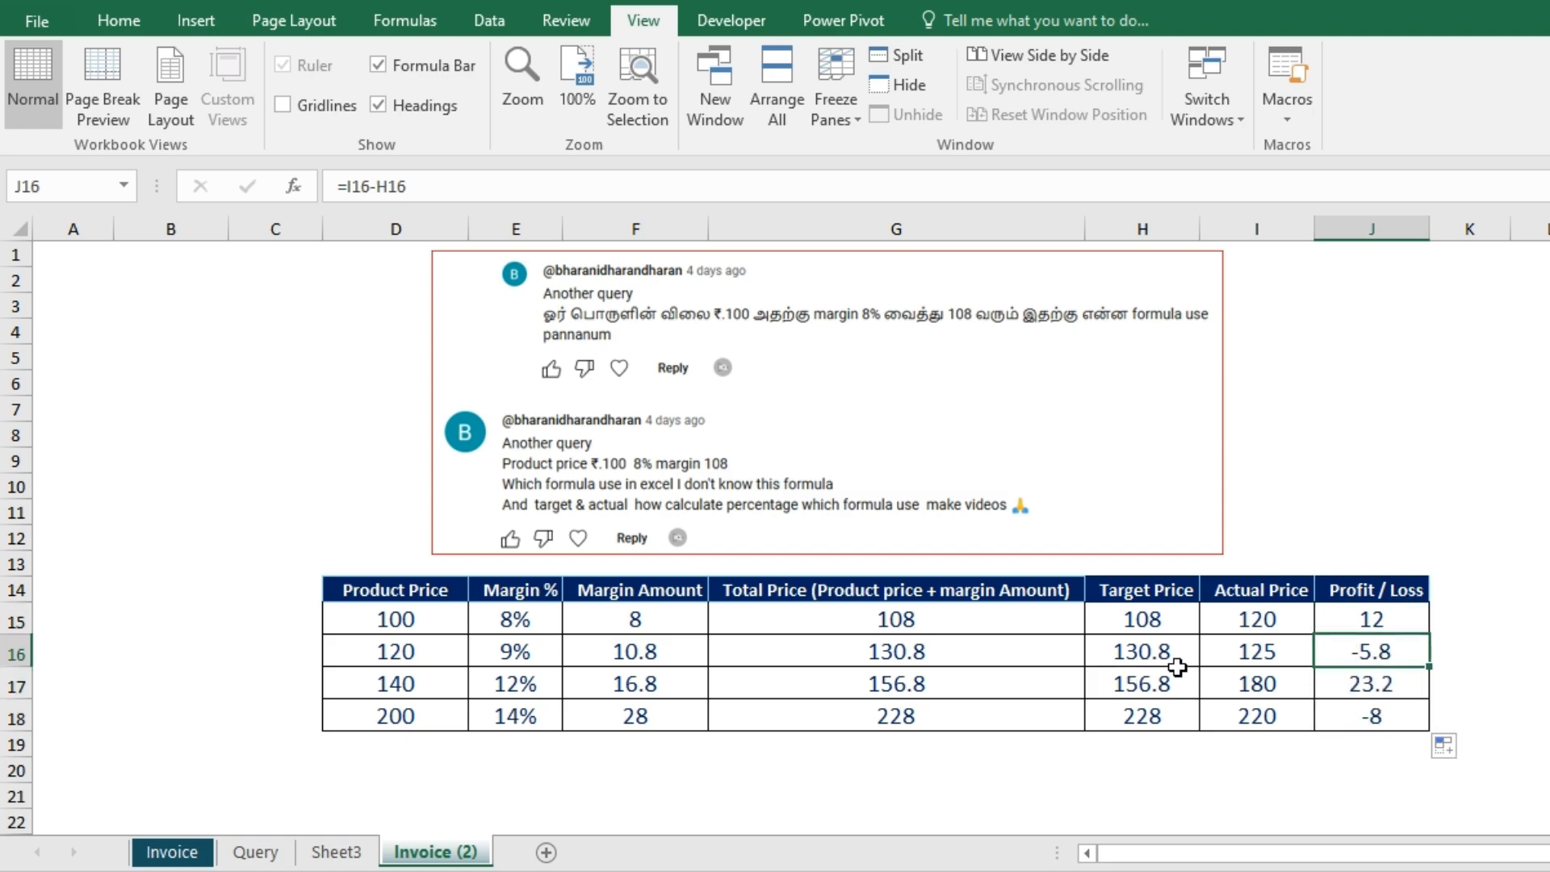
pyautogui.click(1291, 660)
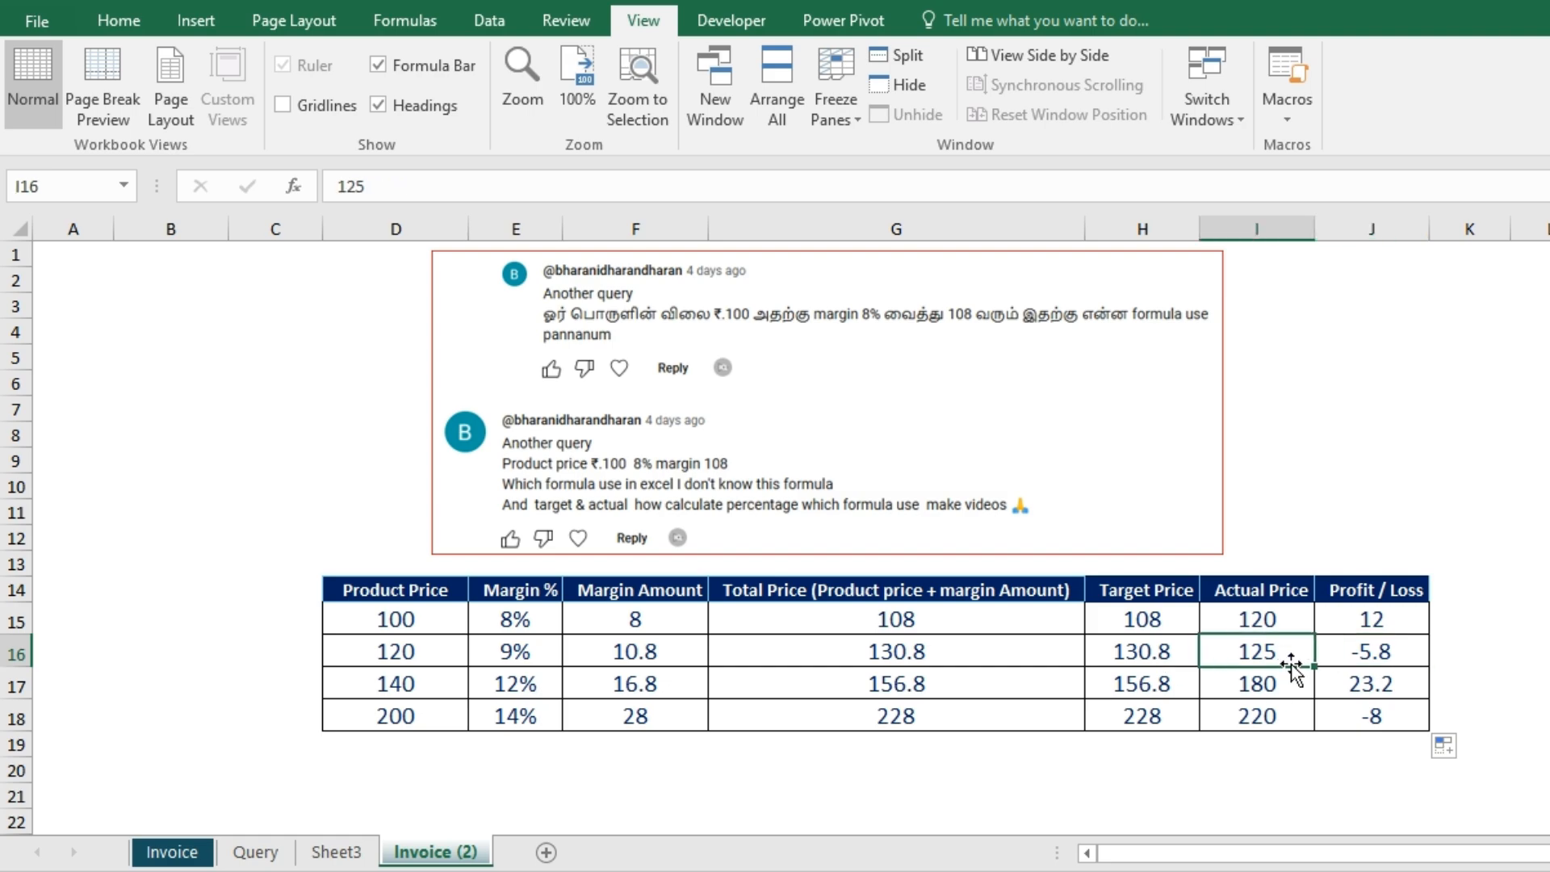
pyautogui.click(1402, 681)
pyautogui.click(1408, 715)
pyautogui.moveTo(1385, 628); pyautogui.dragTo(1385, 720)
# Total the Profit / Loss column in J19 with =SUM(J15:J18)
pyautogui.click(1381, 742)
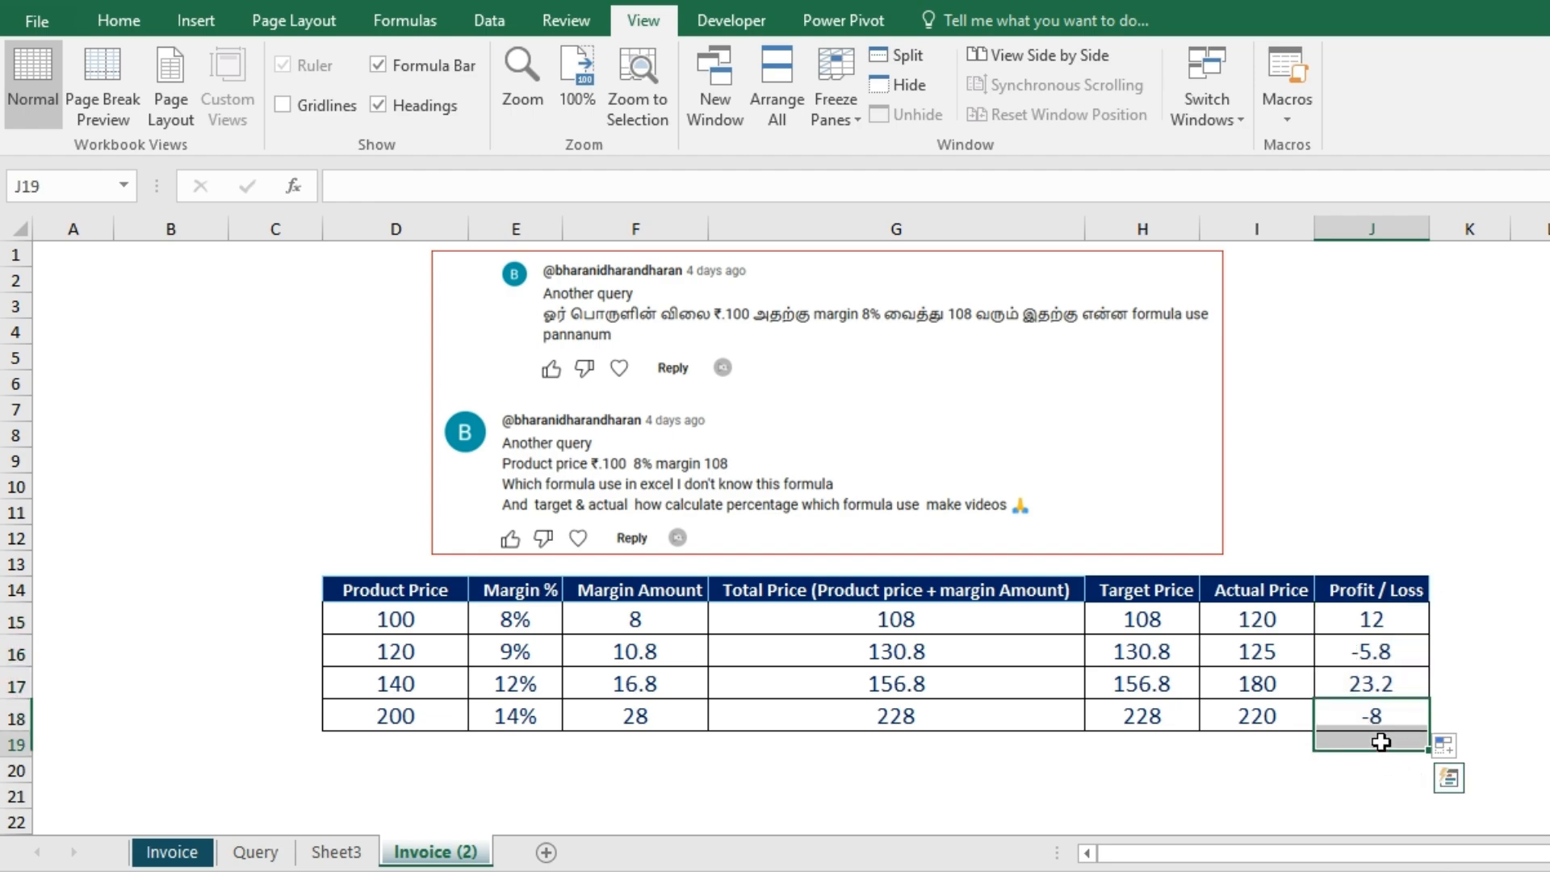
pyautogui.hotkey('alt', '=')
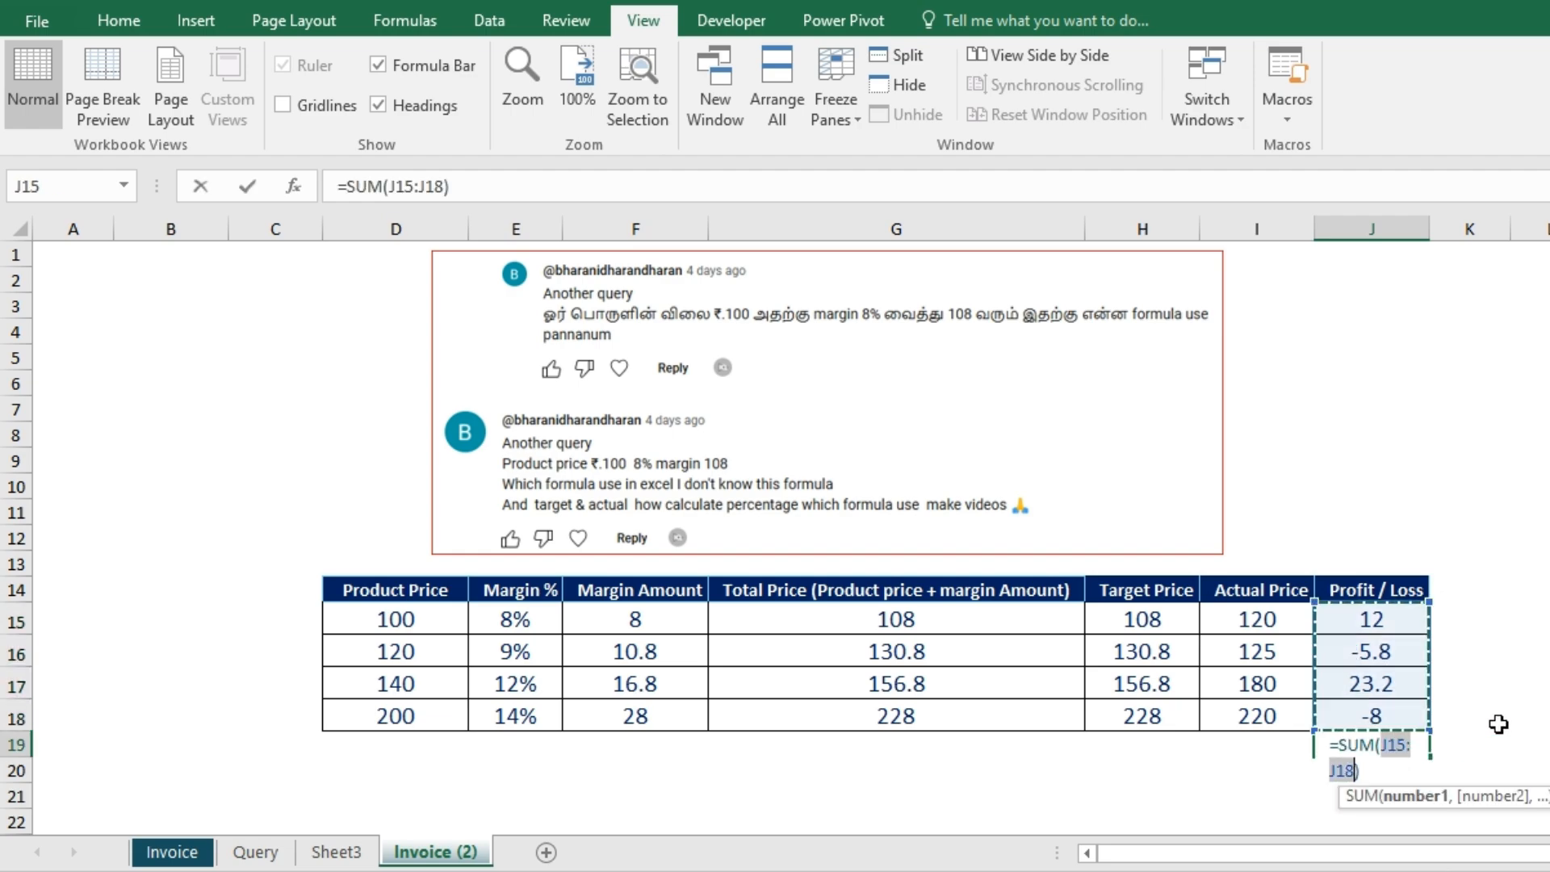
pyautogui.press('Return')
pyautogui.press('Up')
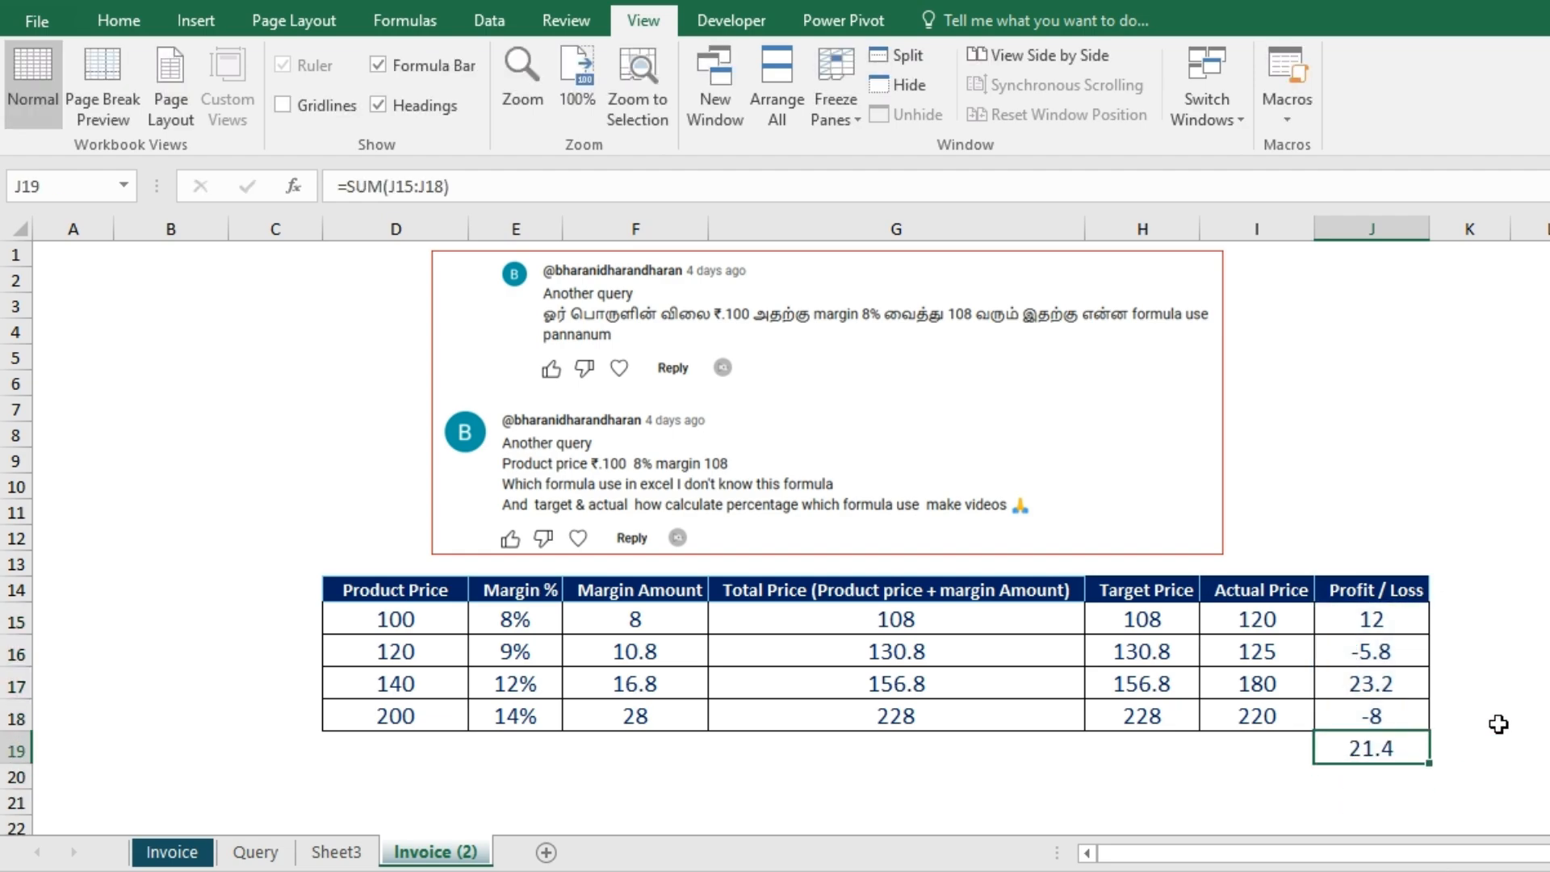